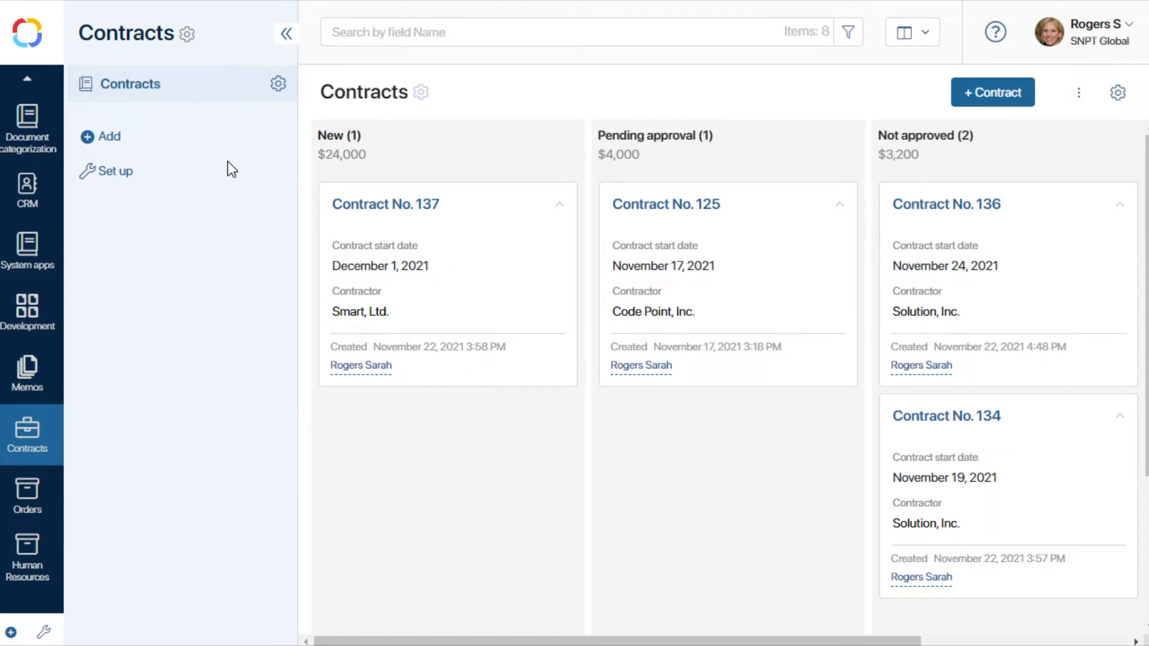
Start a new group in the Contracts app's groups and roles and name it "Contract approvers".
{"action": "left_click", "coordinate": [279, 85]}
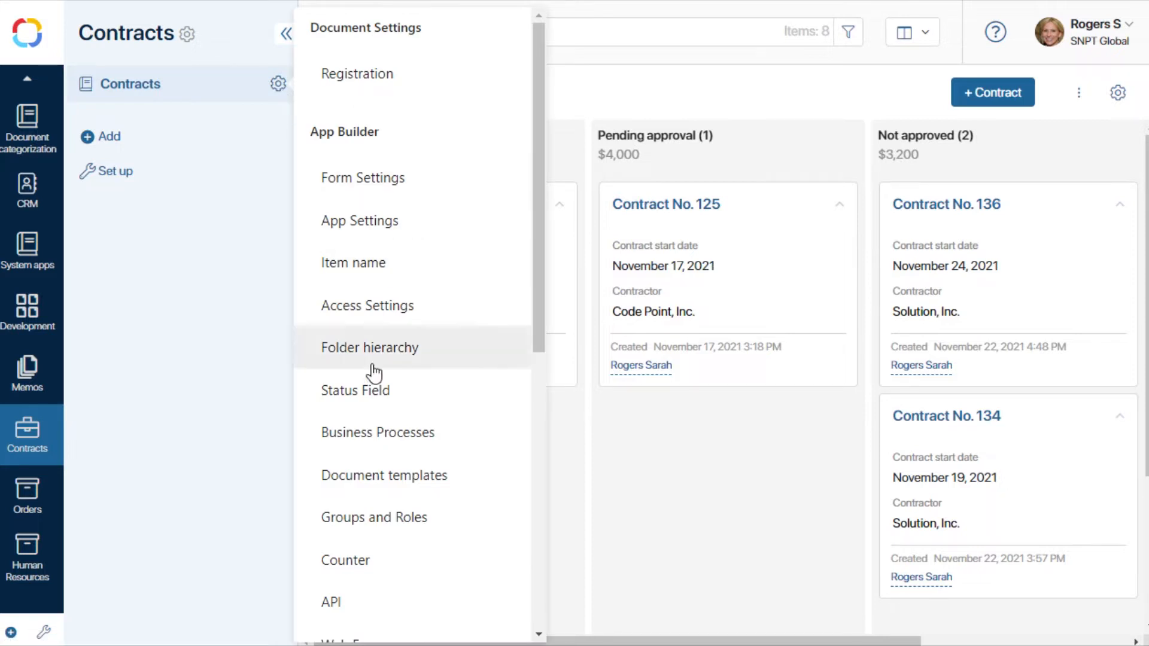
{"action": "left_click", "coordinate": [389, 519]}
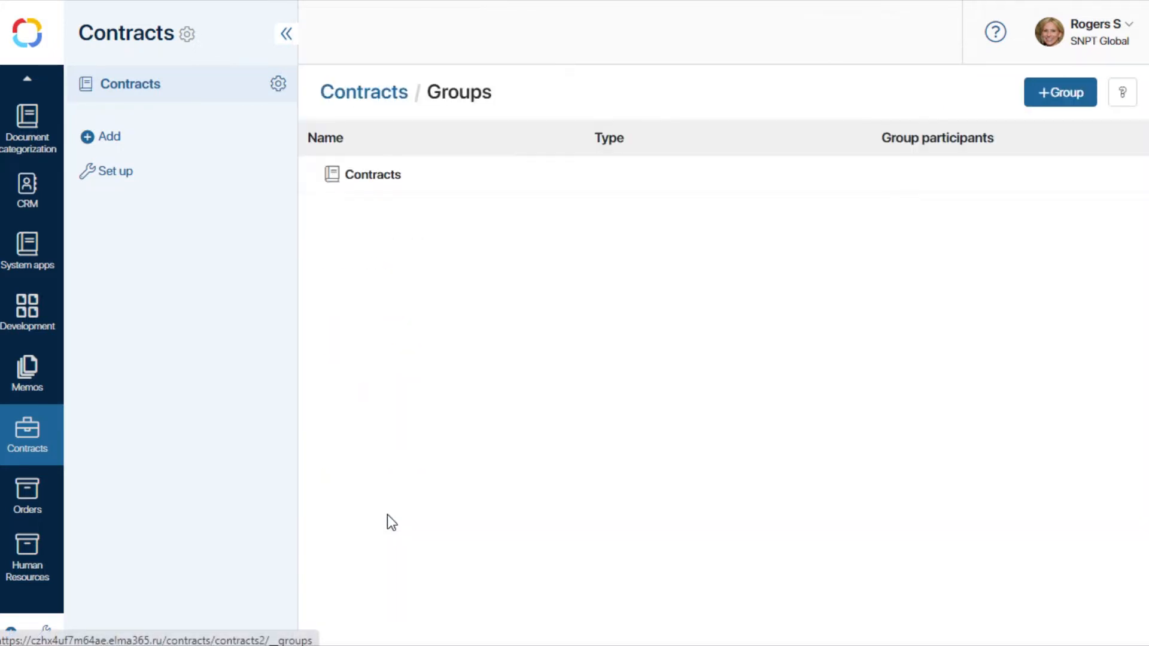
{"action": "left_click", "coordinate": [1054, 96]}
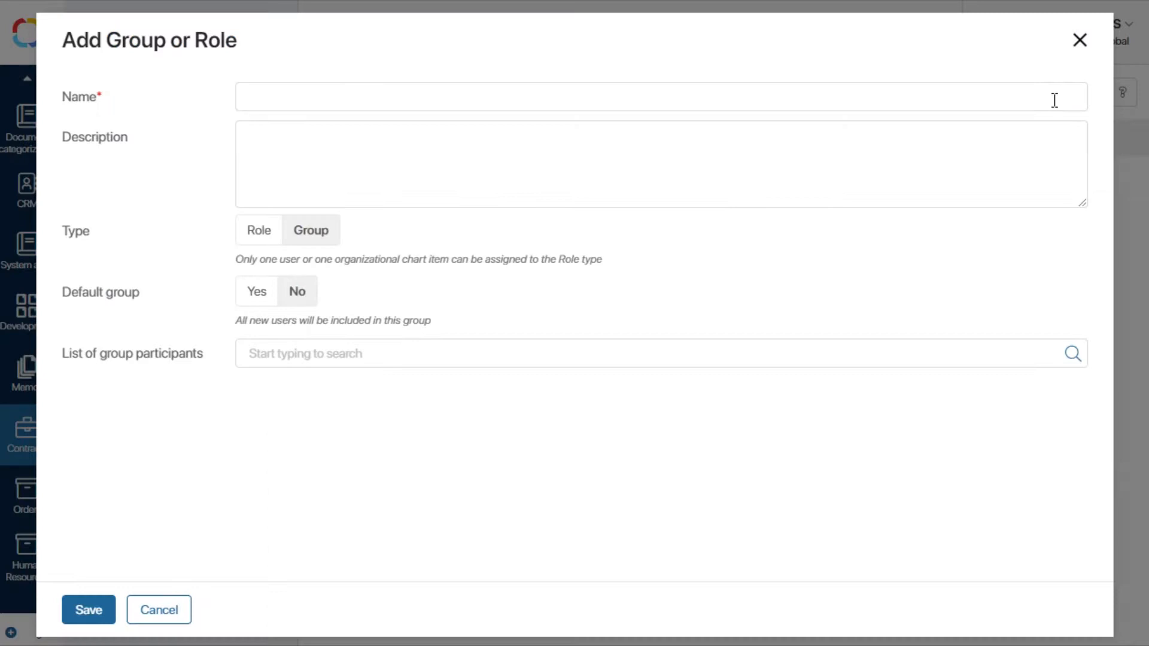
{"action": "left_click", "coordinate": [731, 97]}
{"action": "type", "text": "Contract approvers"}
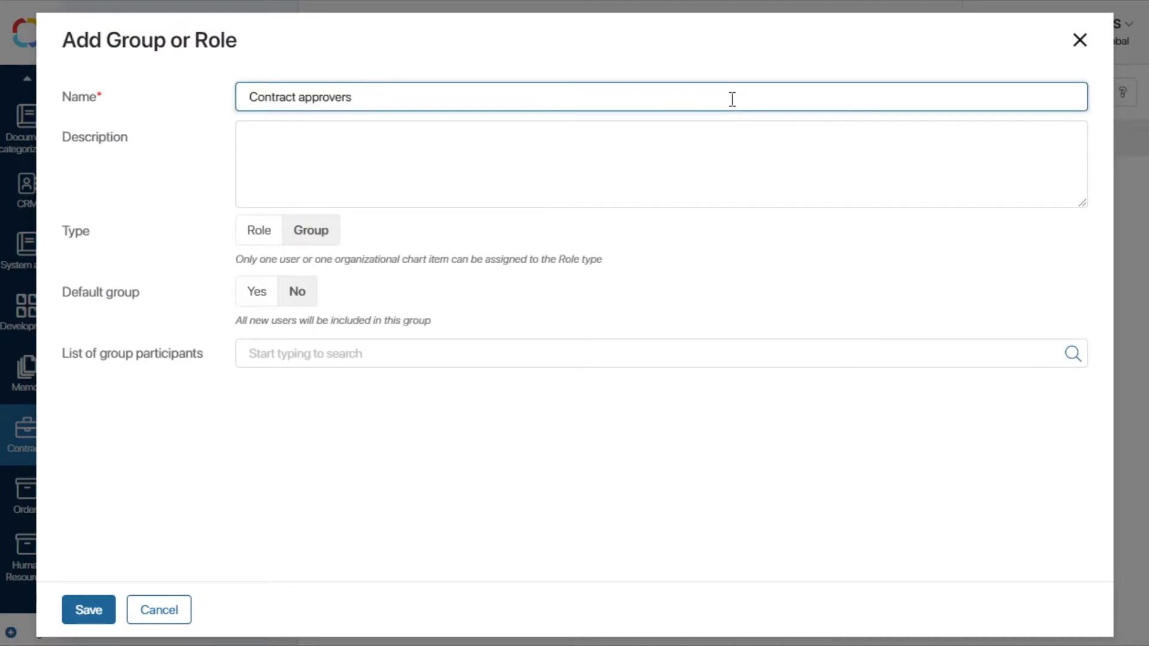
Add the two approving users as participants of the Contract approvers group and save the group.
{"action": "left_click", "coordinate": [1072, 356]}
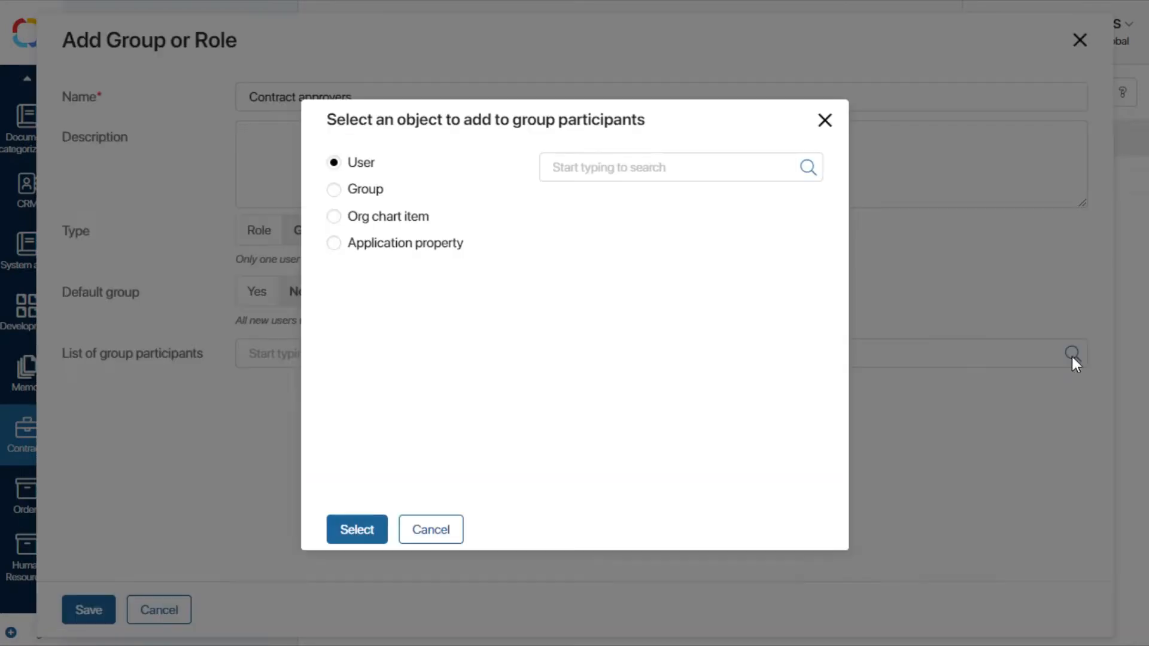
{"action": "left_click", "coordinate": [645, 167]}
{"action": "type", "text": "ro"}
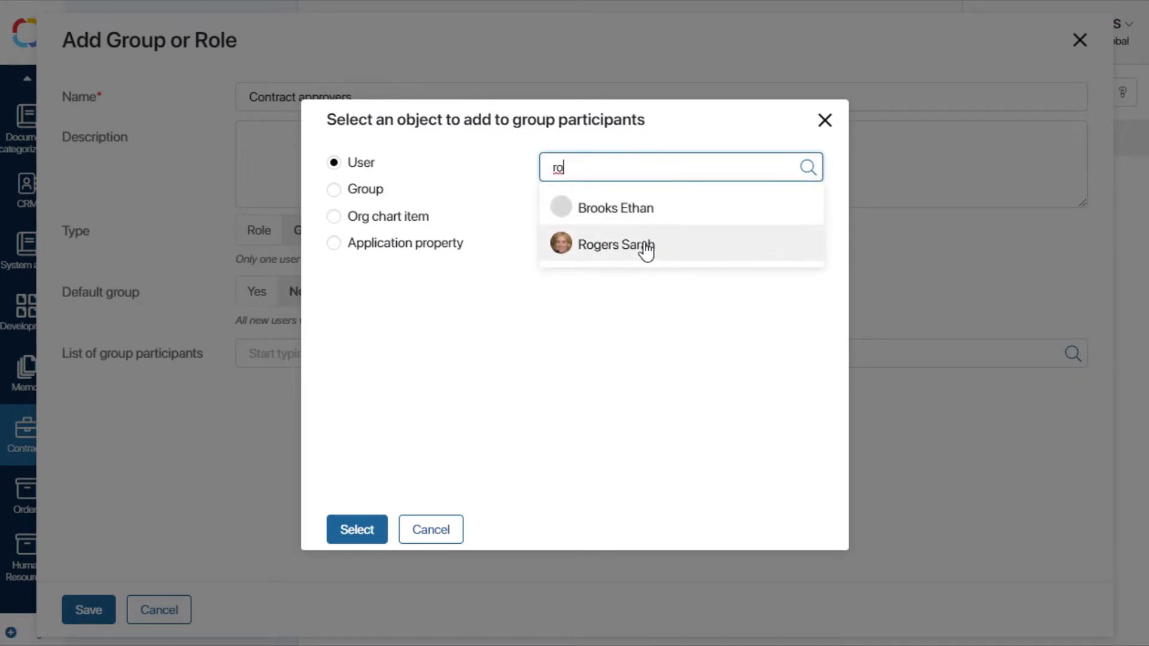
{"action": "left_click", "coordinate": [645, 247]}
{"action": "type", "text": "br"}
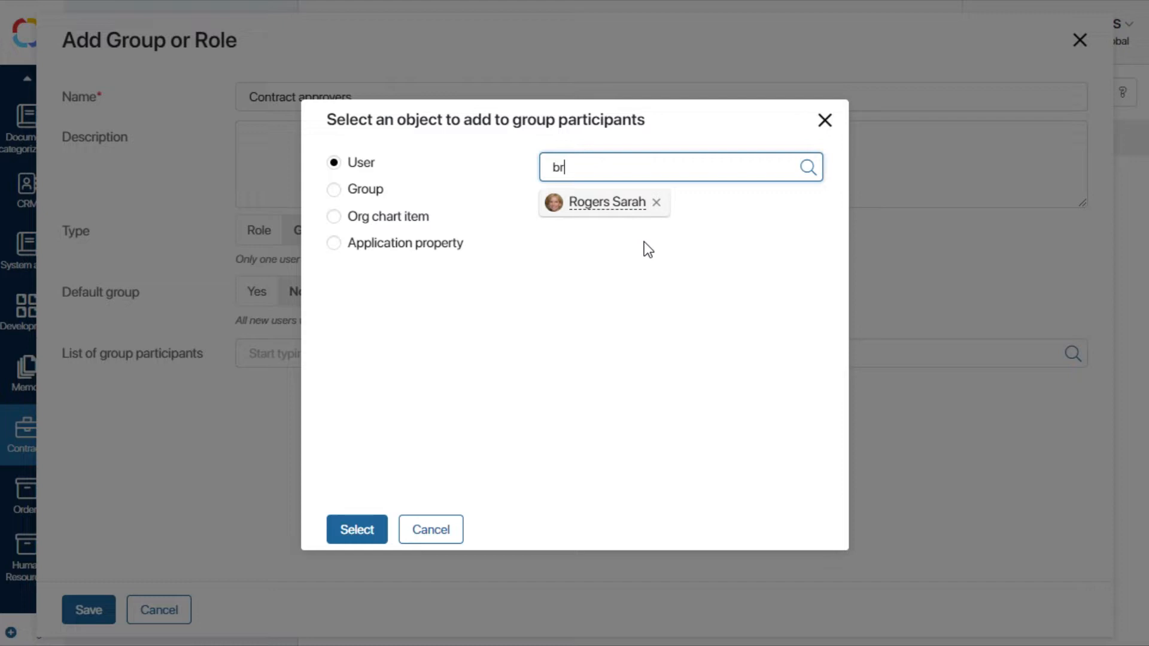
{"action": "left_click", "coordinate": [636, 222]}
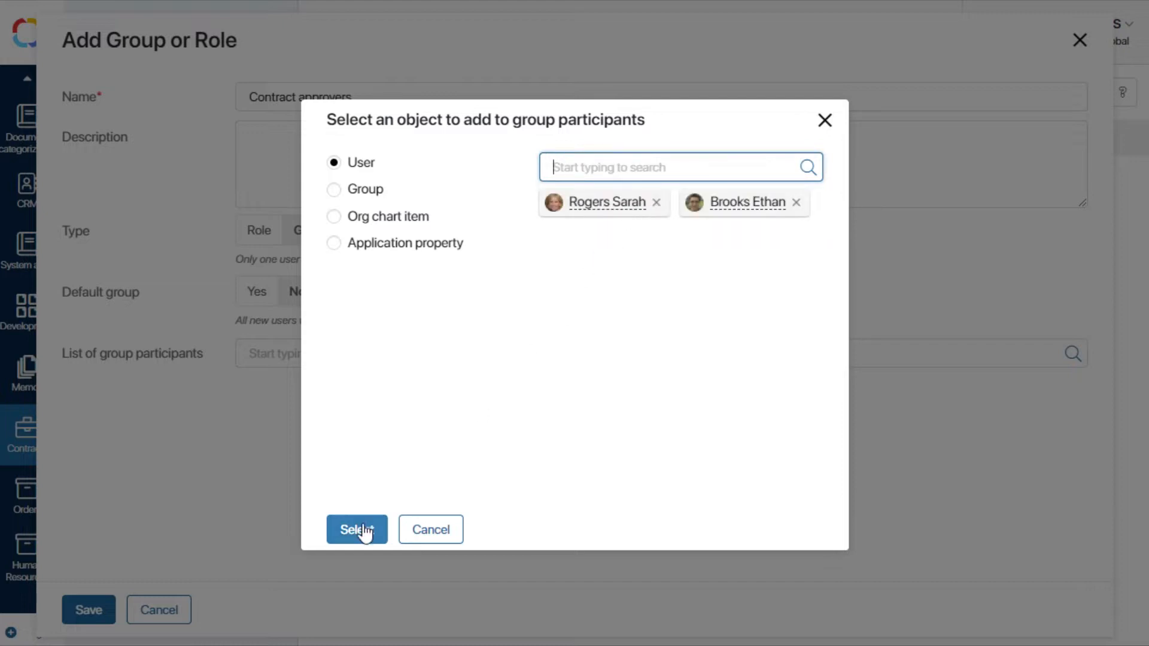
{"action": "left_click", "coordinate": [362, 529]}
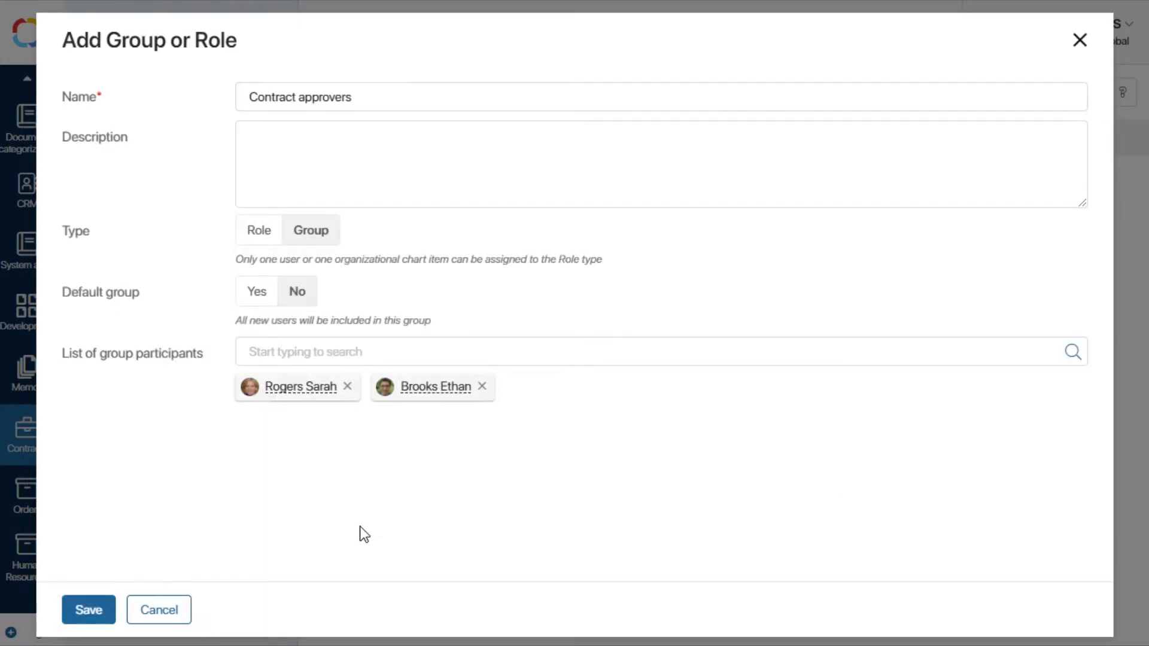
{"action": "left_click", "coordinate": [93, 607]}
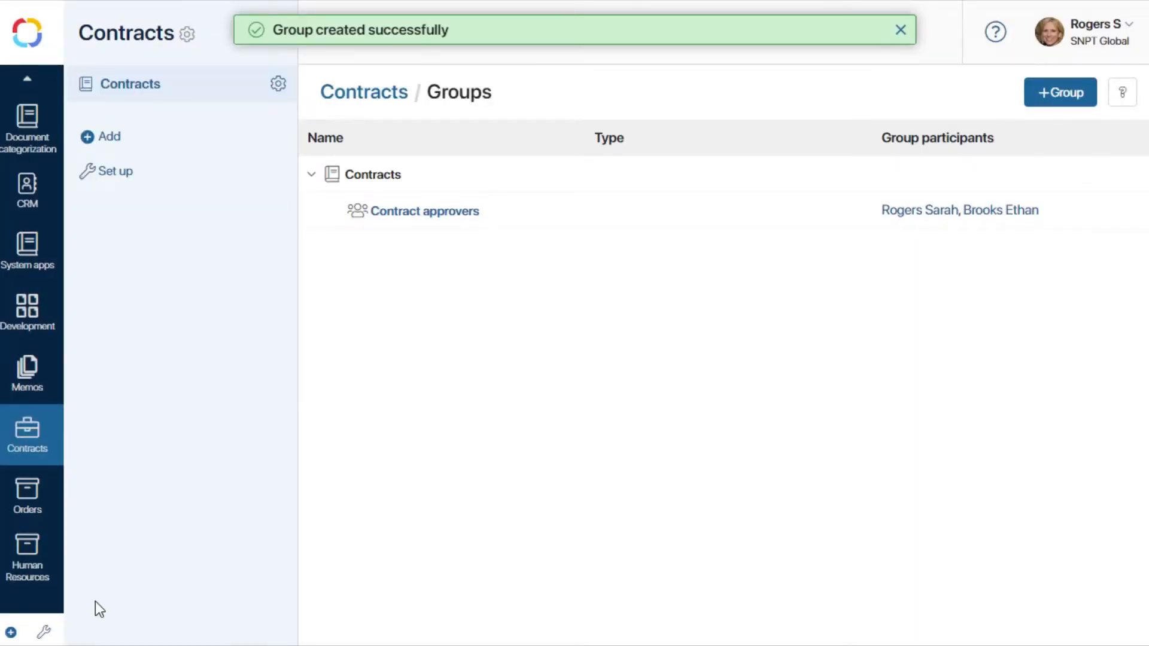
Create a business process named "Contract approval" in the Contracts app.
{"action": "left_click", "coordinate": [35, 446]}
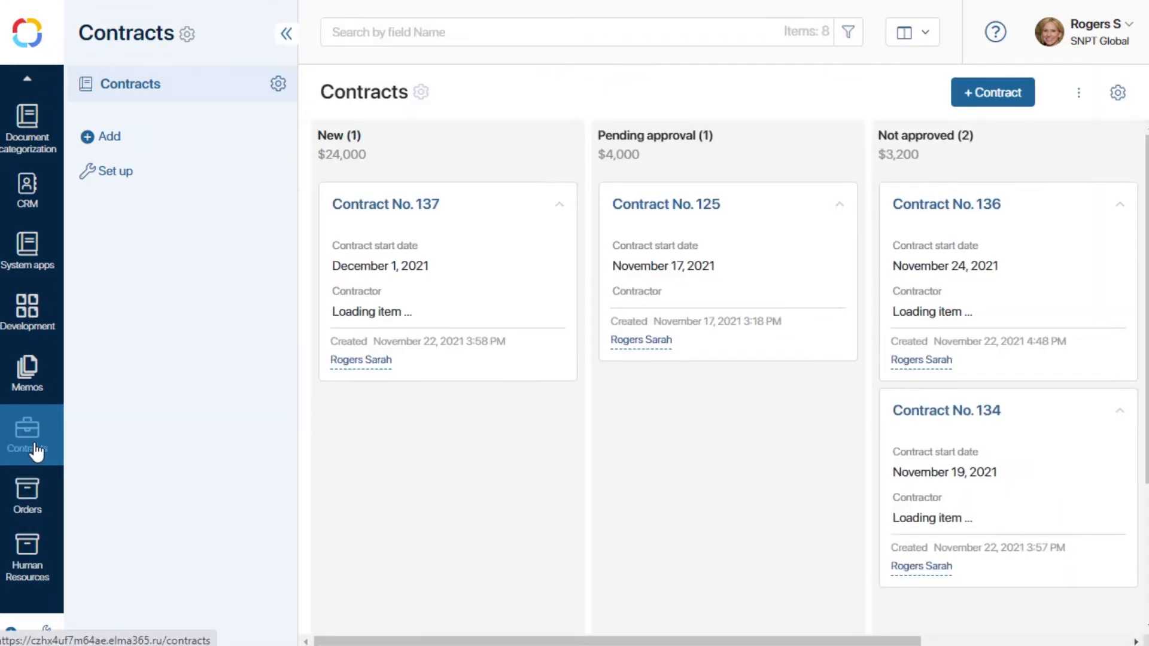
{"action": "left_click", "coordinate": [278, 83]}
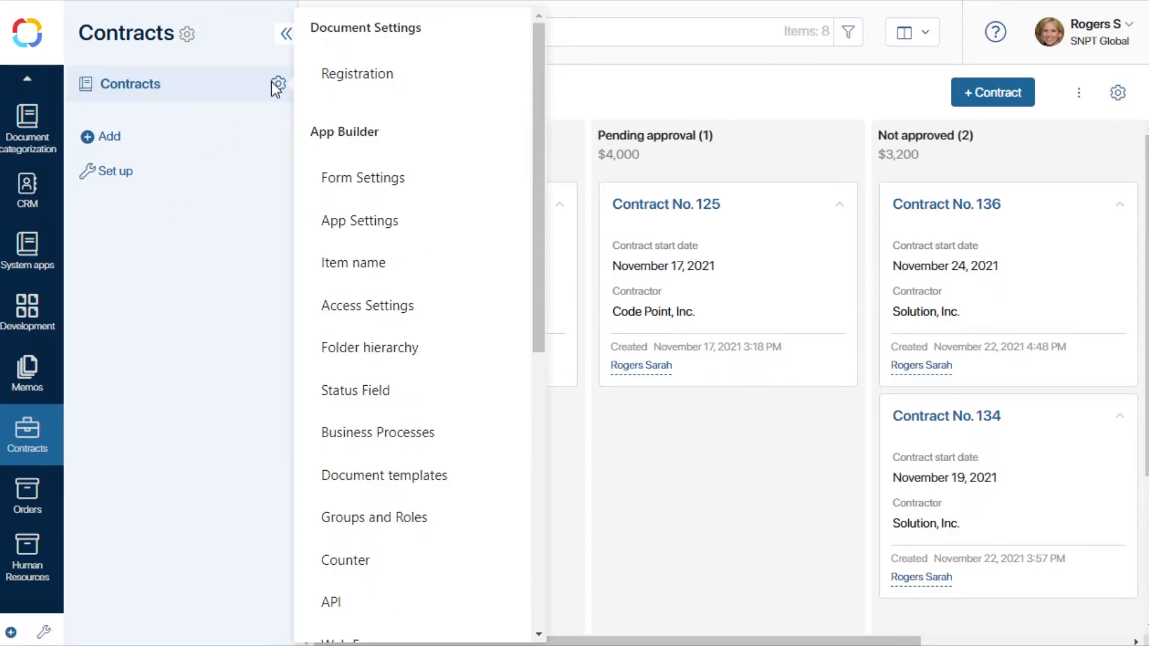
{"action": "left_click", "coordinate": [393, 431]}
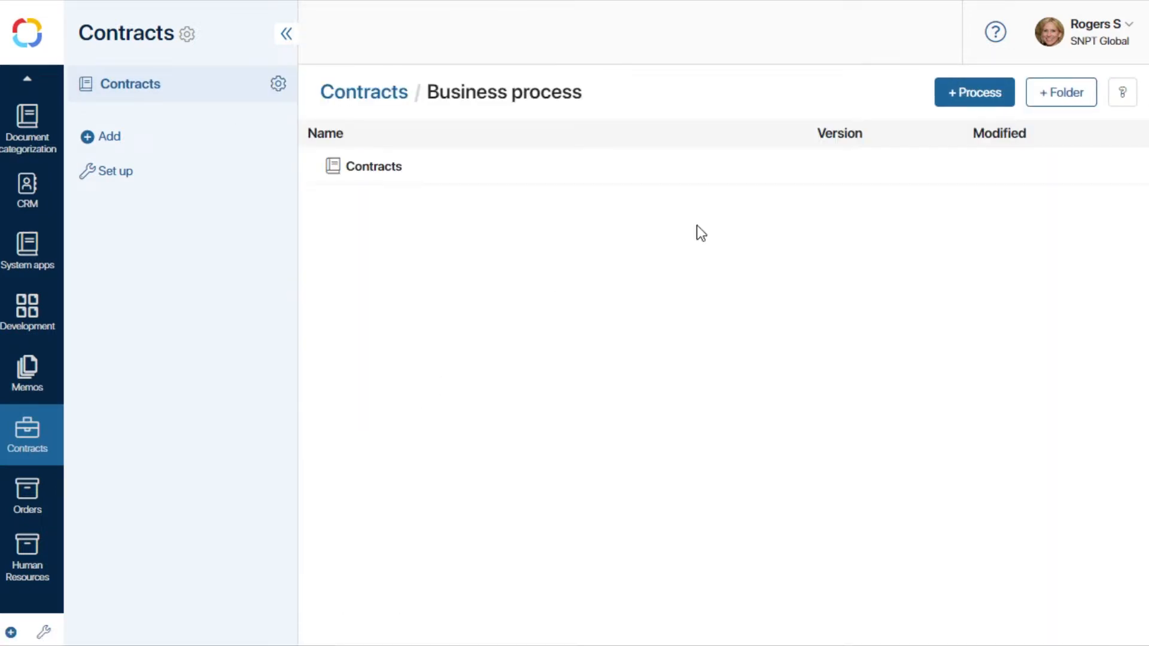
{"action": "left_click", "coordinate": [972, 92]}
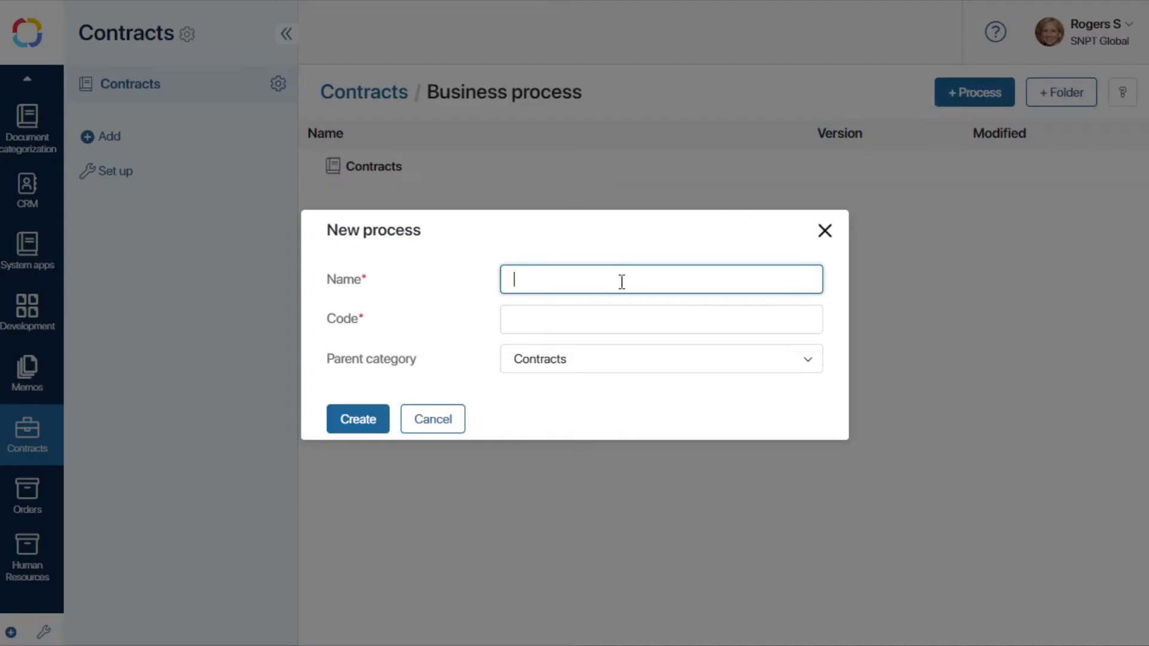
{"action": "type", "text": "Contract approval"}
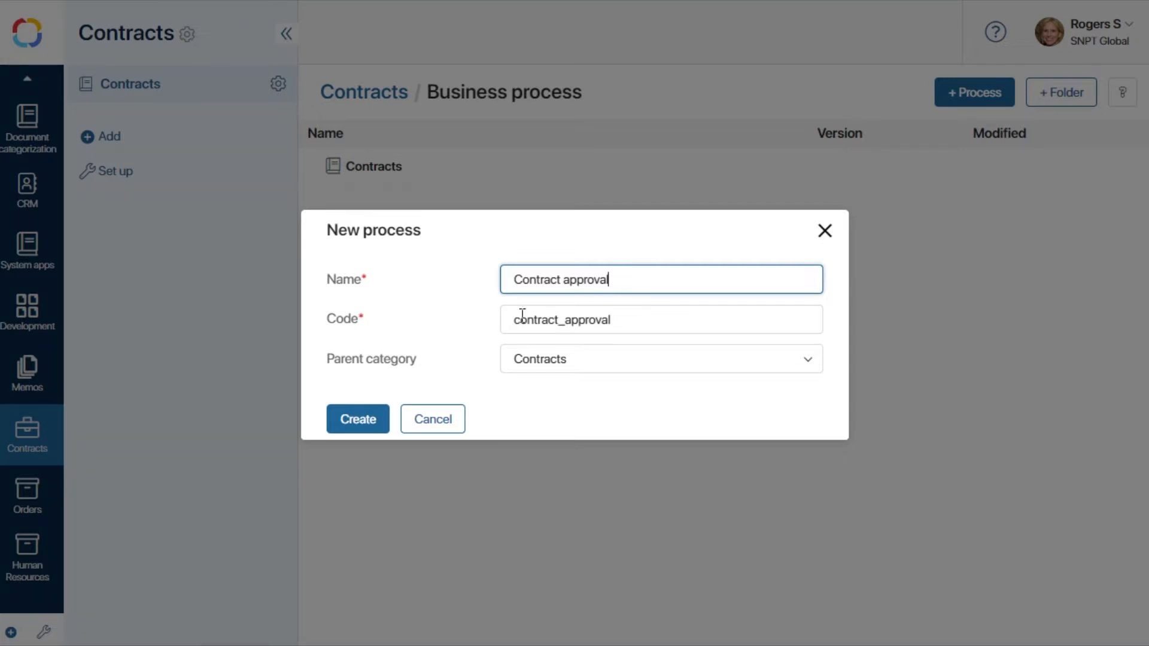
{"action": "left_click", "coordinate": [356, 422]}
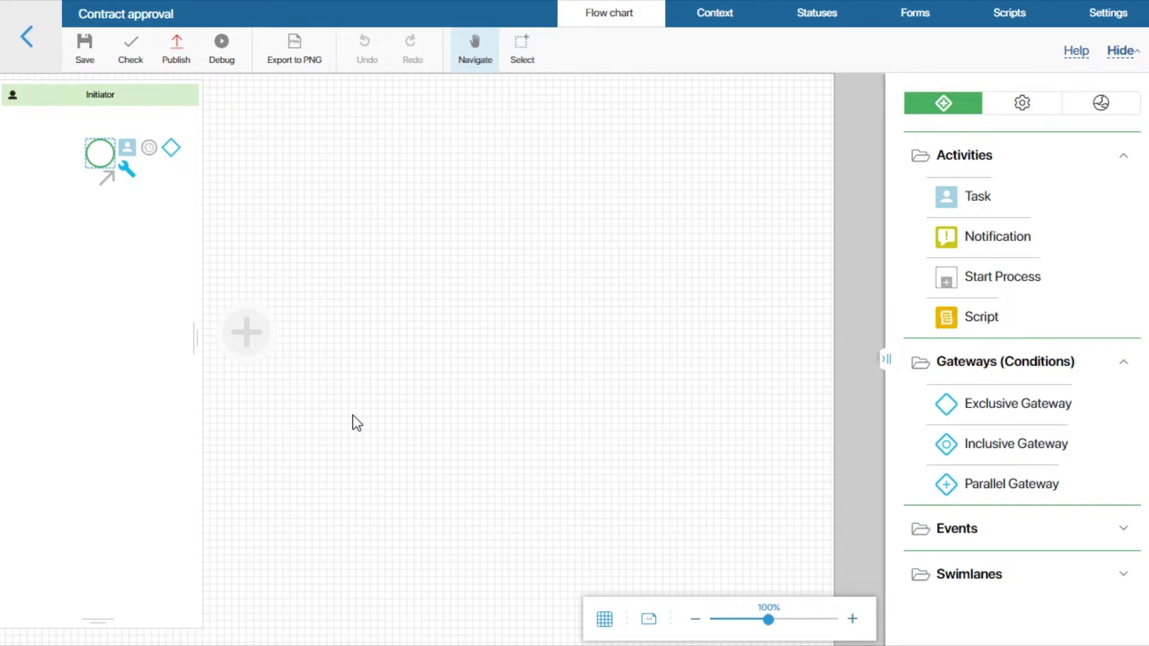
Add a static swimlane beside the Initiator lane with the Contract approvers group as executor.
{"action": "left_click", "coordinate": [243, 330]}
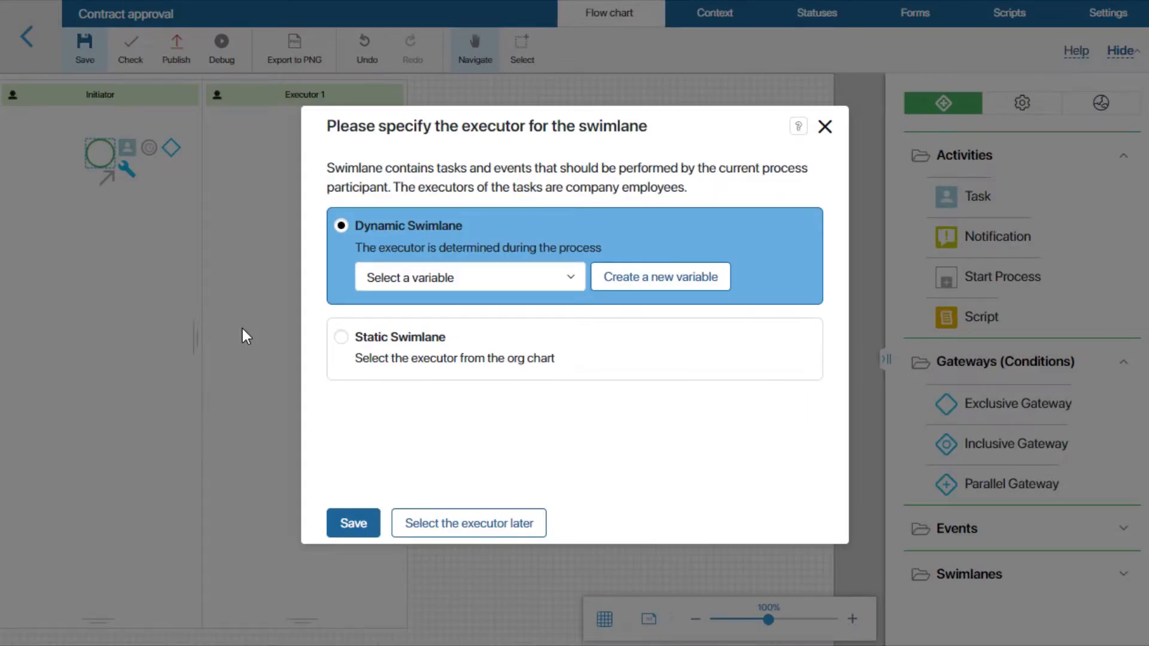
{"action": "left_click", "coordinate": [338, 336]}
{"action": "left_click", "coordinate": [443, 386]}
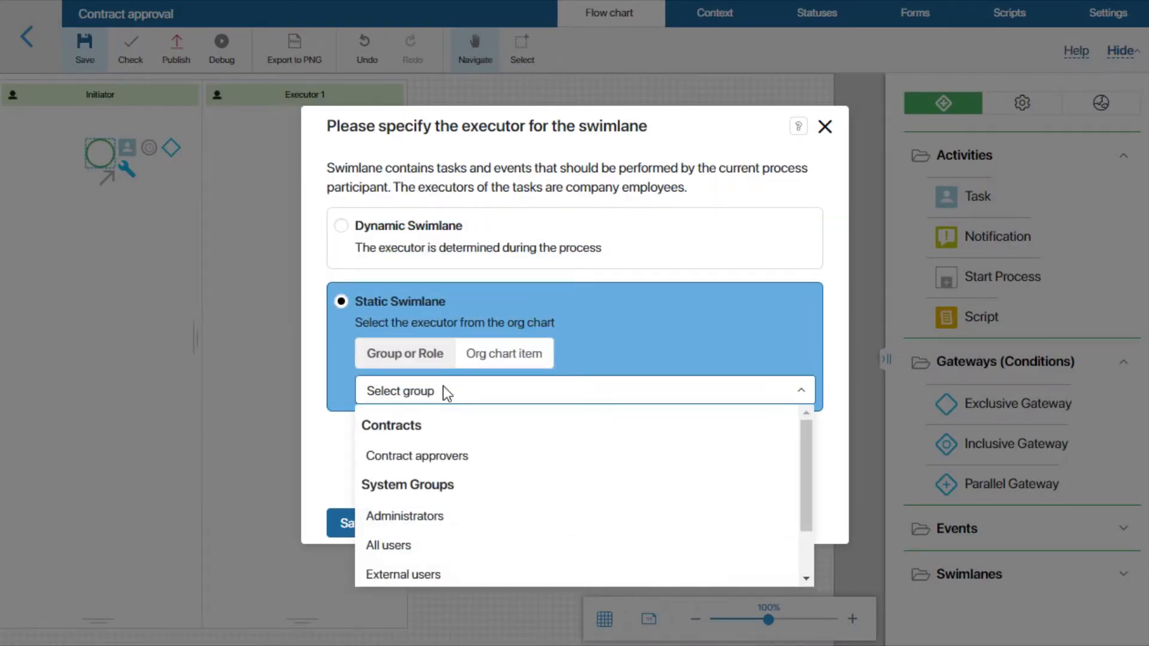
{"action": "left_click", "coordinate": [444, 458]}
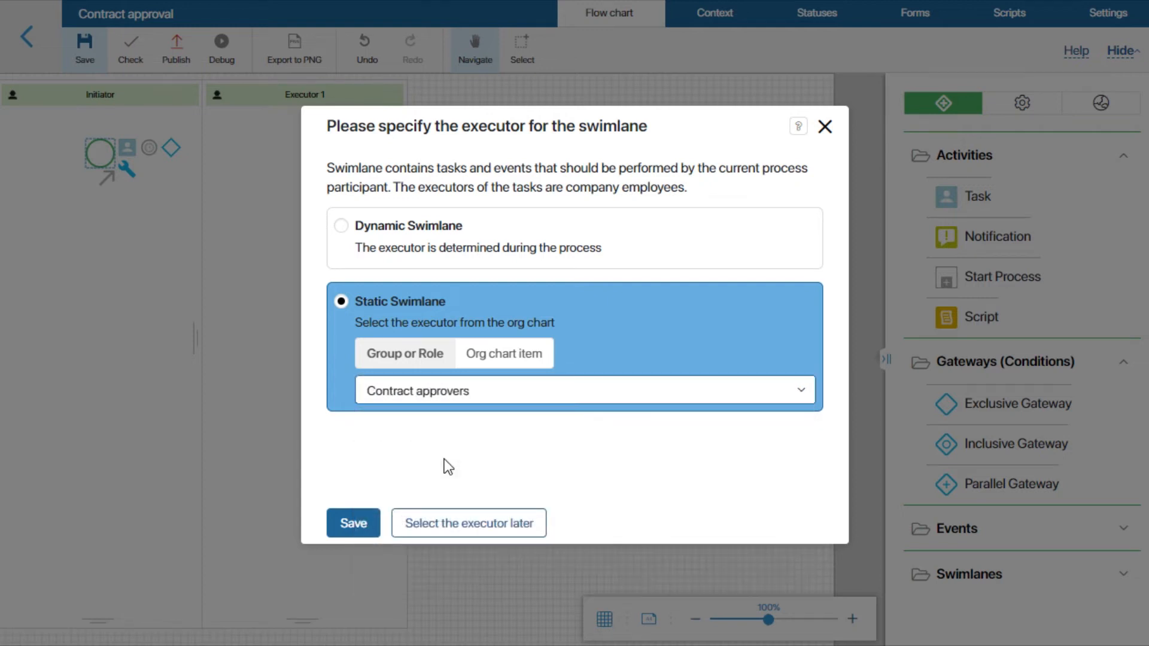
{"action": "left_click", "coordinate": [352, 526]}
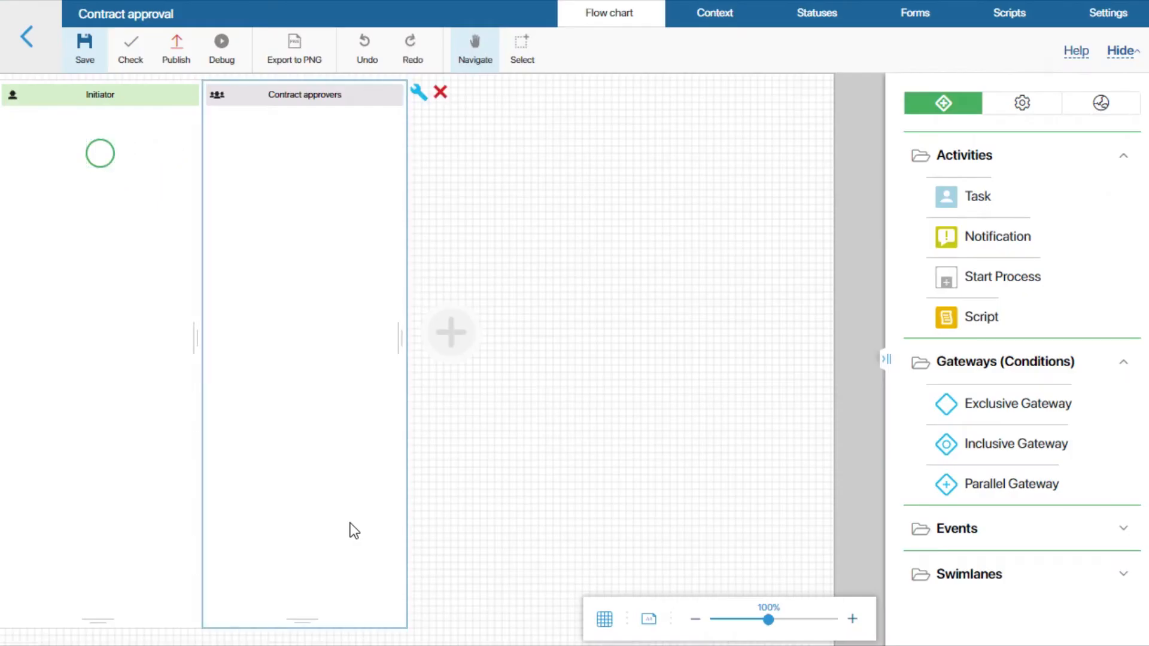
Add a static swimlane after Contract approvers with the org chart item CEO as executor.
{"action": "left_click", "coordinate": [467, 340]}
{"action": "left_click", "coordinate": [342, 337]}
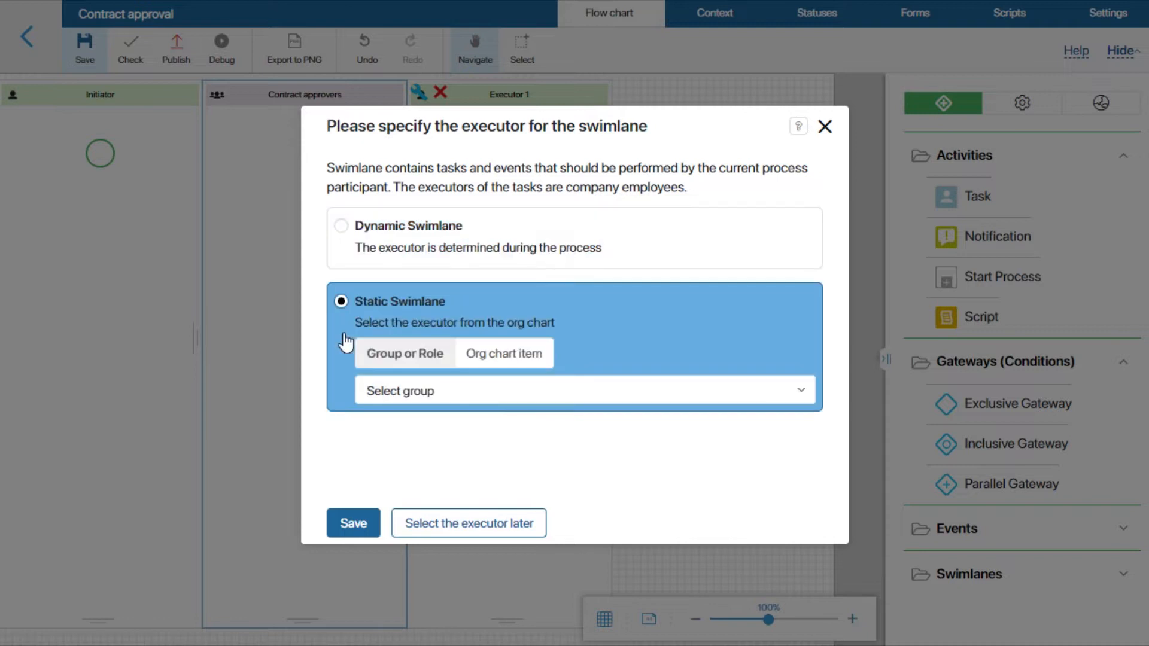
{"action": "left_click", "coordinate": [500, 353]}
{"action": "left_click", "coordinate": [424, 429]}
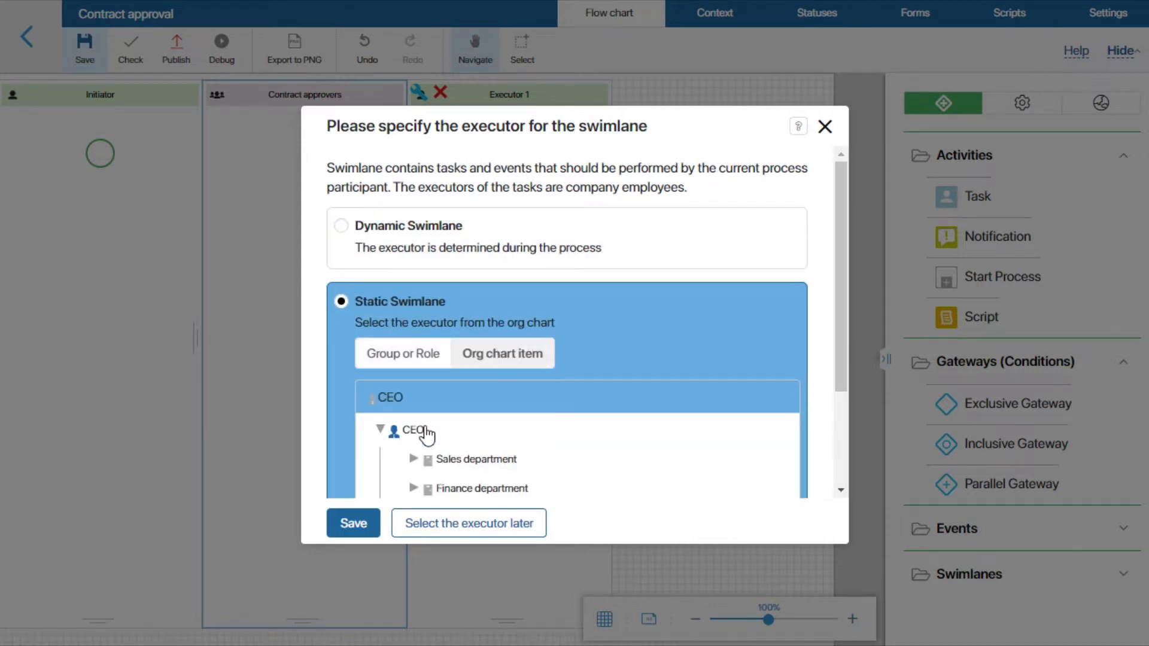
{"action": "left_click", "coordinate": [352, 524]}
Add a static swimlane after CEO with the Sales department's org chart item CCO as executor.
{"action": "left_click", "coordinate": [628, 354]}
{"action": "left_click", "coordinate": [368, 351]}
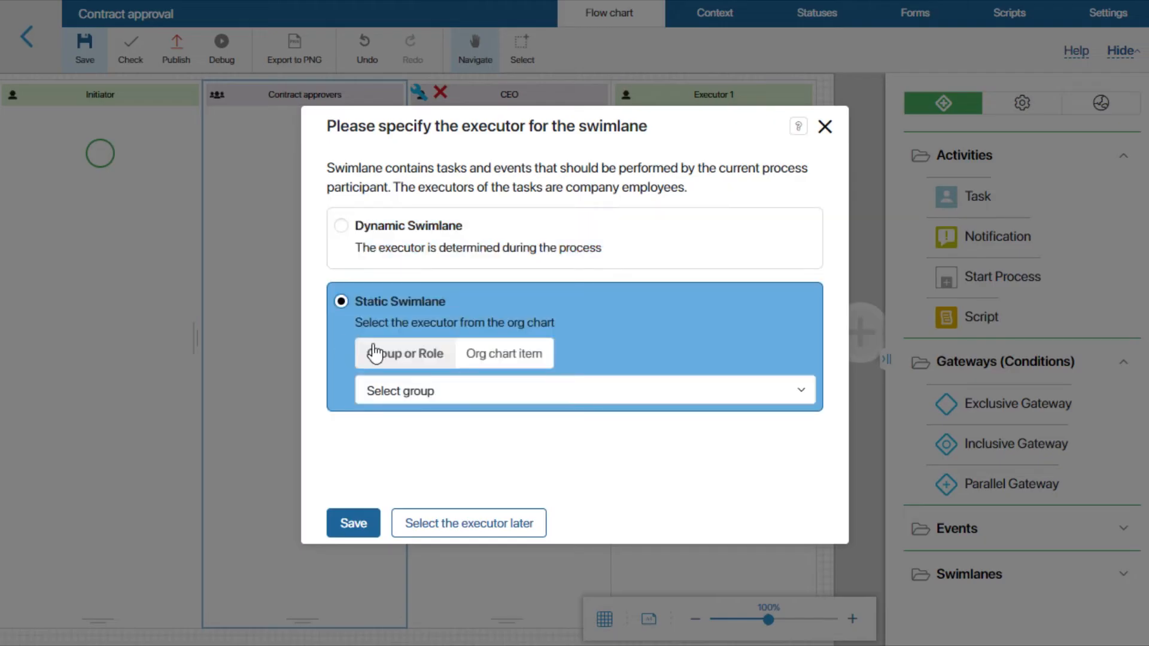
{"action": "left_click", "coordinate": [500, 353]}
{"action": "left_click", "coordinate": [464, 490]}
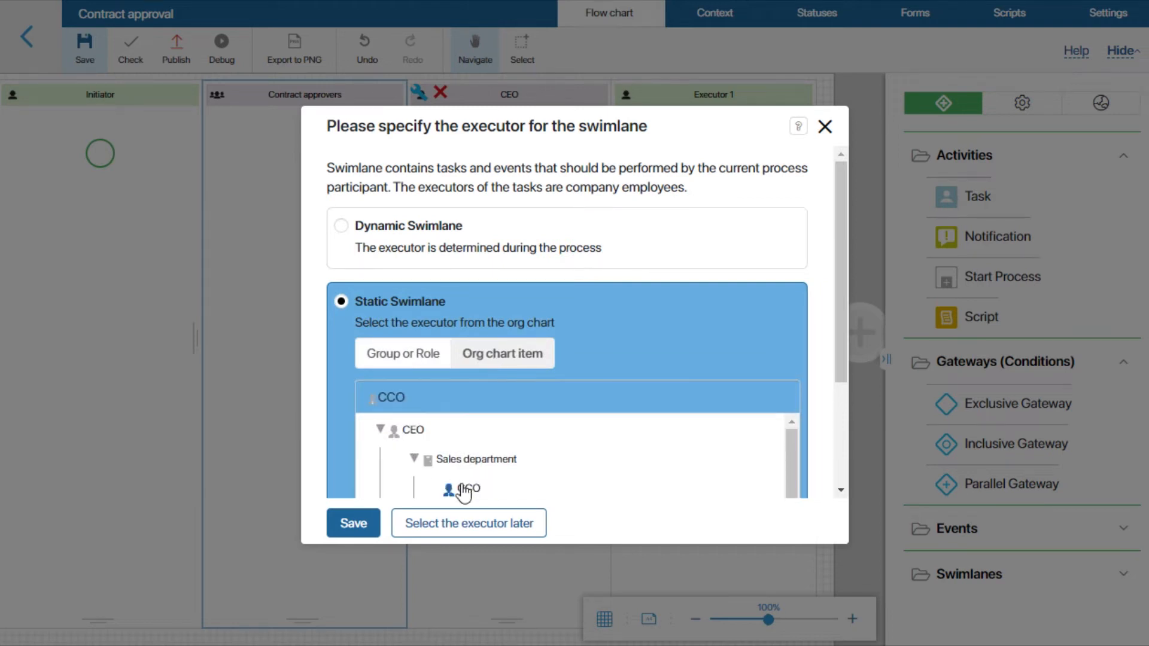
{"action": "left_click", "coordinate": [353, 524]}
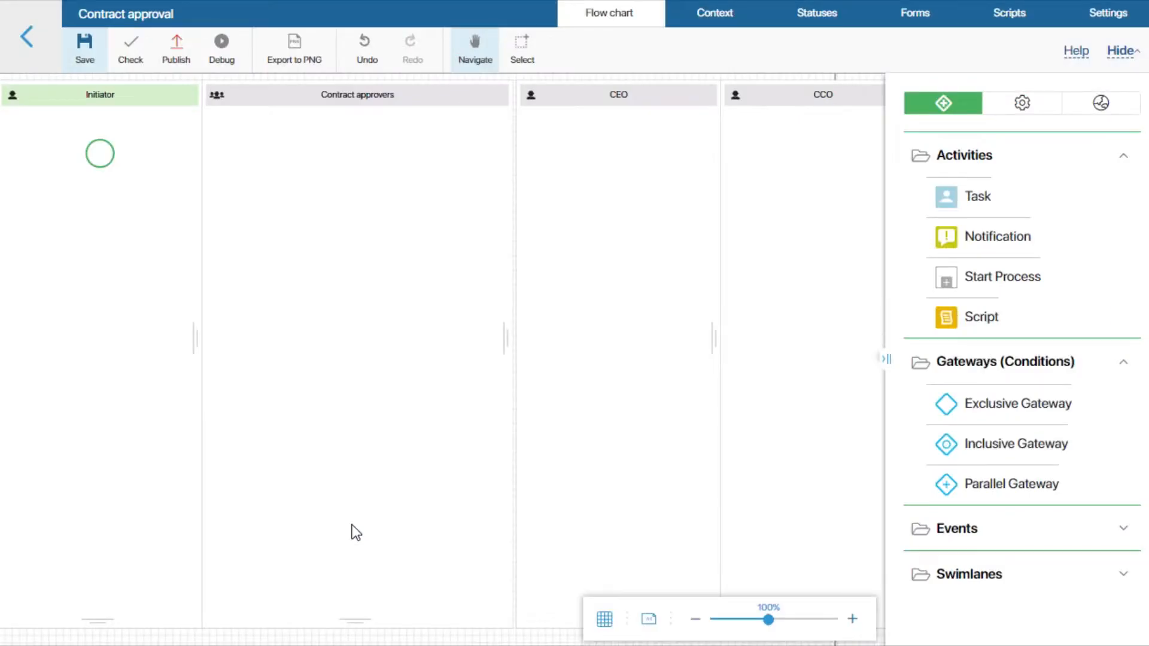
Place an Approval activity in the Contract approvers swimlane and connect the start event to it.
{"action": "left_click", "coordinate": [1022, 103]}
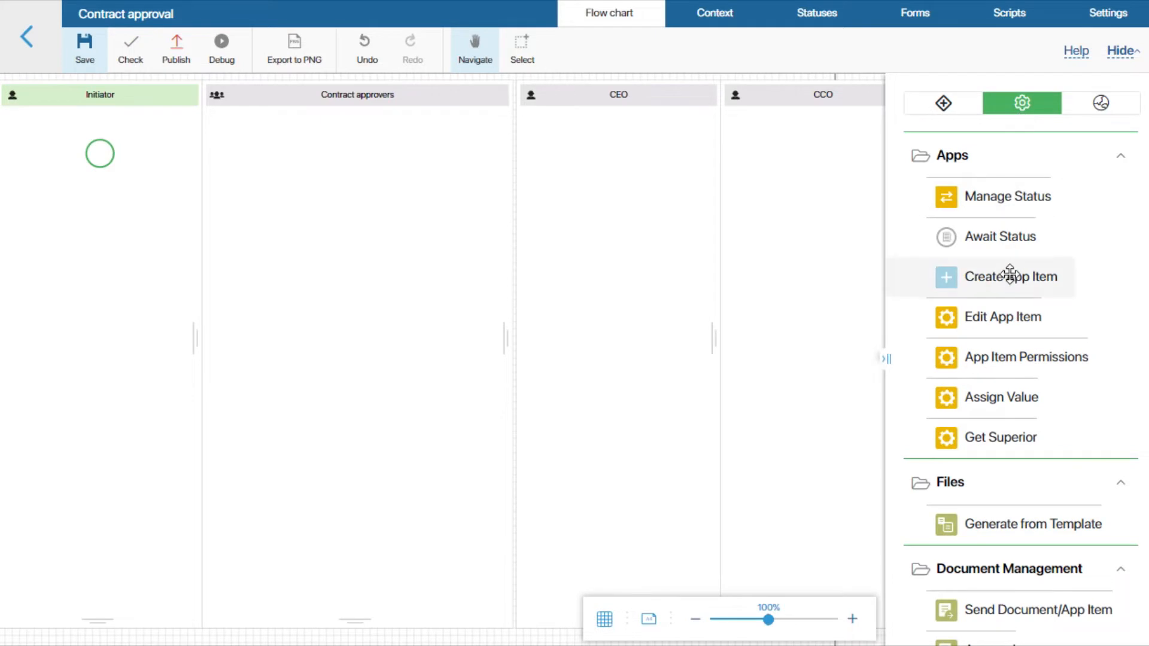
{"action": "scroll", "coordinate": [1010, 280], "scroll_direction": "down", "scroll_amount": 6}
{"action": "left_click_drag", "start_coordinate": [1010, 280], "coordinate": [273, 155]}
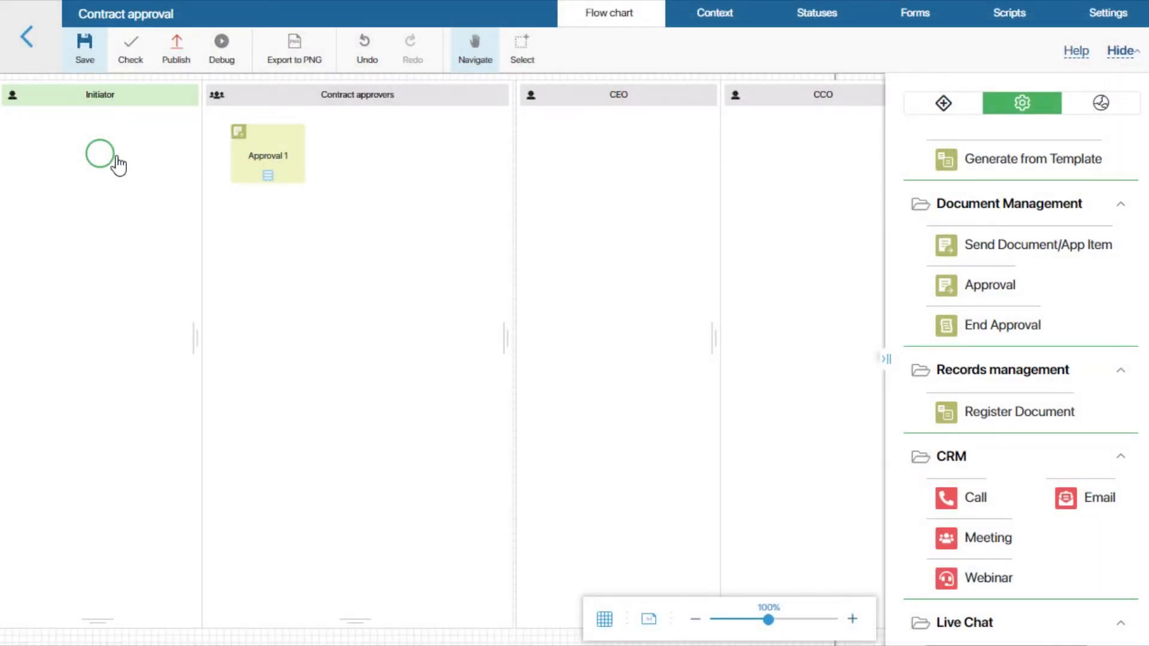
{"action": "left_click_drag", "start_coordinate": [118, 163], "coordinate": [232, 157]}
Rename the approval activity "Approval" and set its task name to "Approve {$contracts}".
{"action": "double_click", "coordinate": [275, 157]}
{"action": "left_click", "coordinate": [394, 136]}
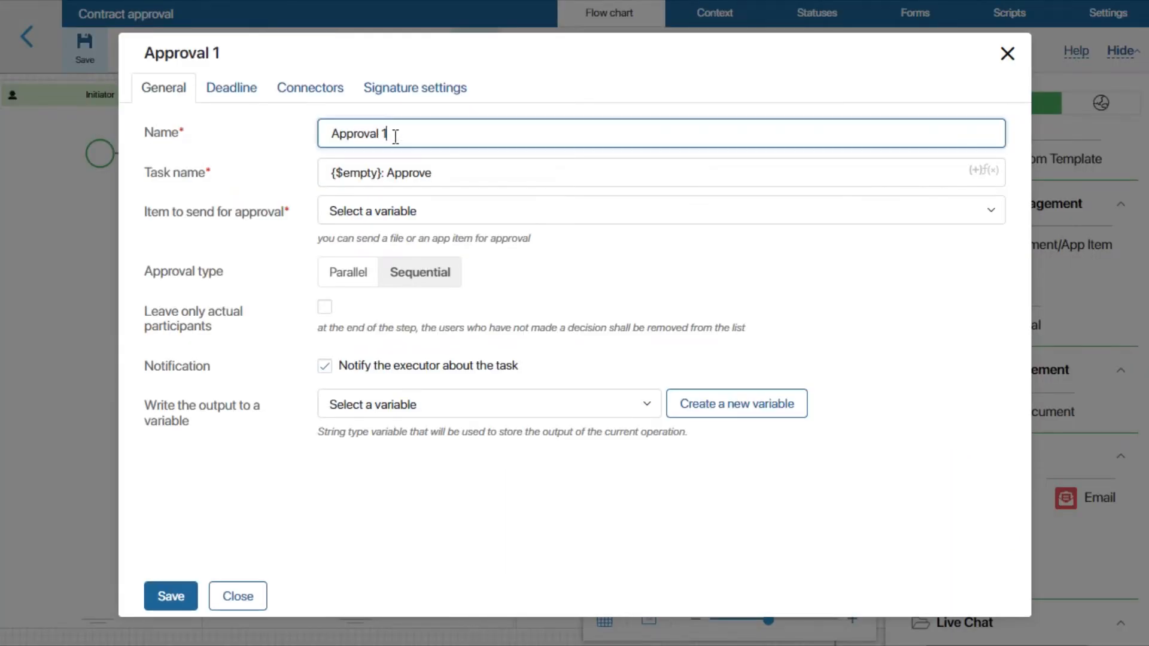
{"action": "key", "text": "BackSpace"}
{"action": "left_click_drag", "start_coordinate": [387, 172], "coordinate": [314, 172]}
{"action": "key", "text": "BackSpace"}
{"action": "left_click", "coordinate": [384, 172]}
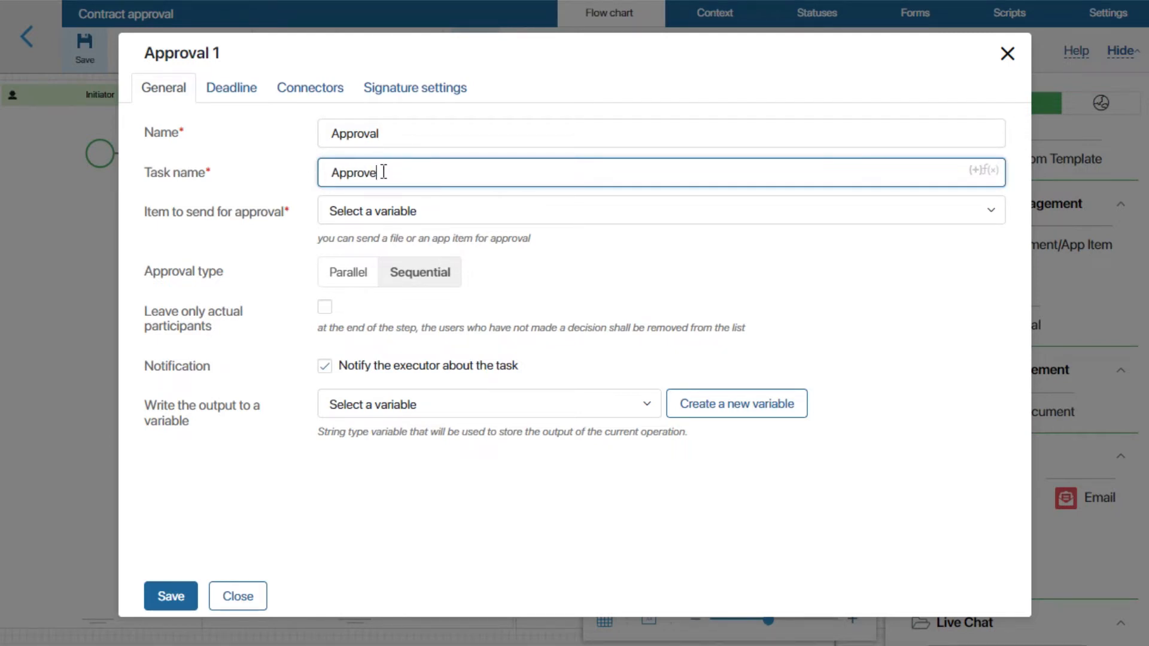
{"action": "left_click", "coordinate": [973, 169]}
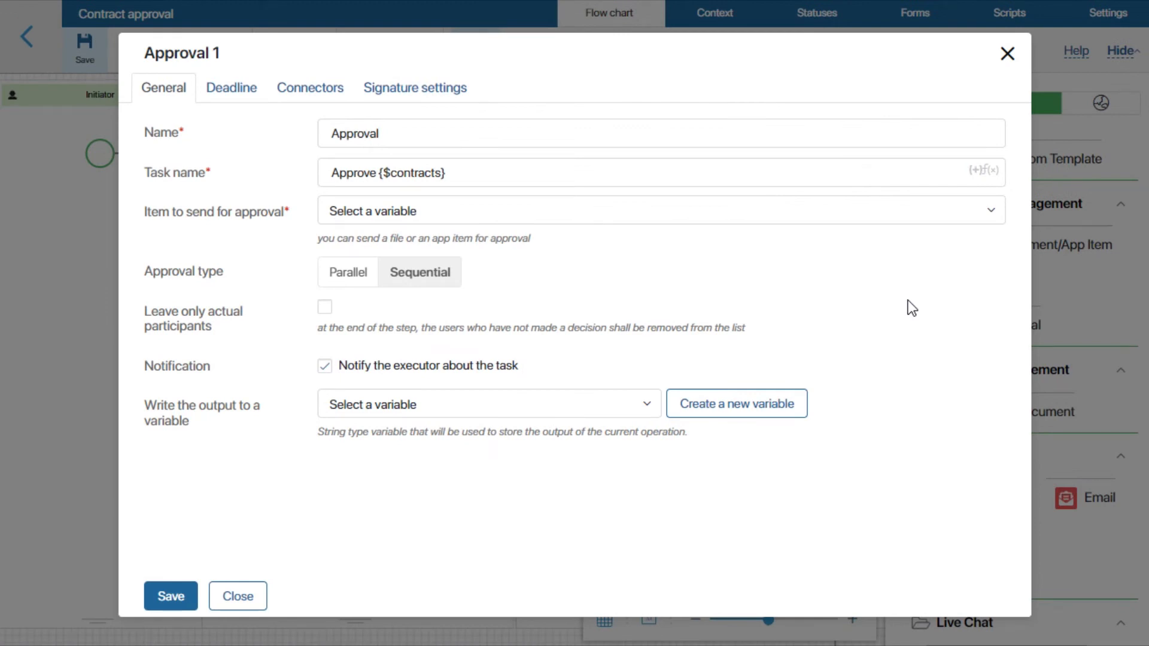
Choose Contract as the item to send for approval and set the approval type to Parallel.
{"action": "left_click", "coordinate": [709, 208]}
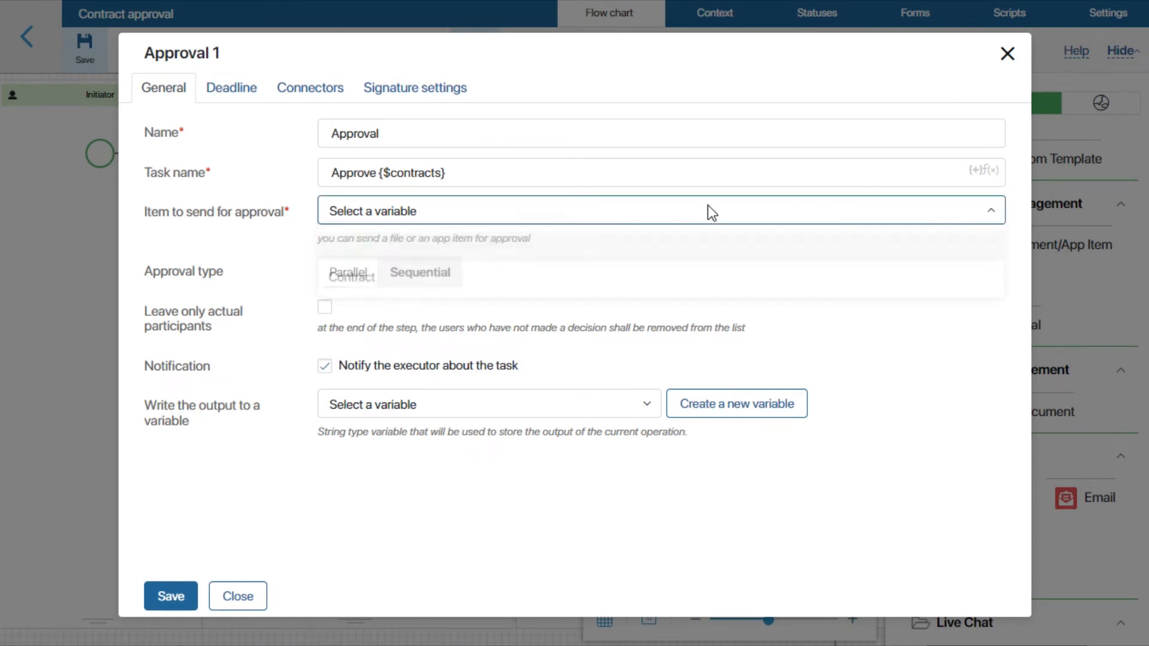
{"action": "left_click", "coordinate": [664, 291]}
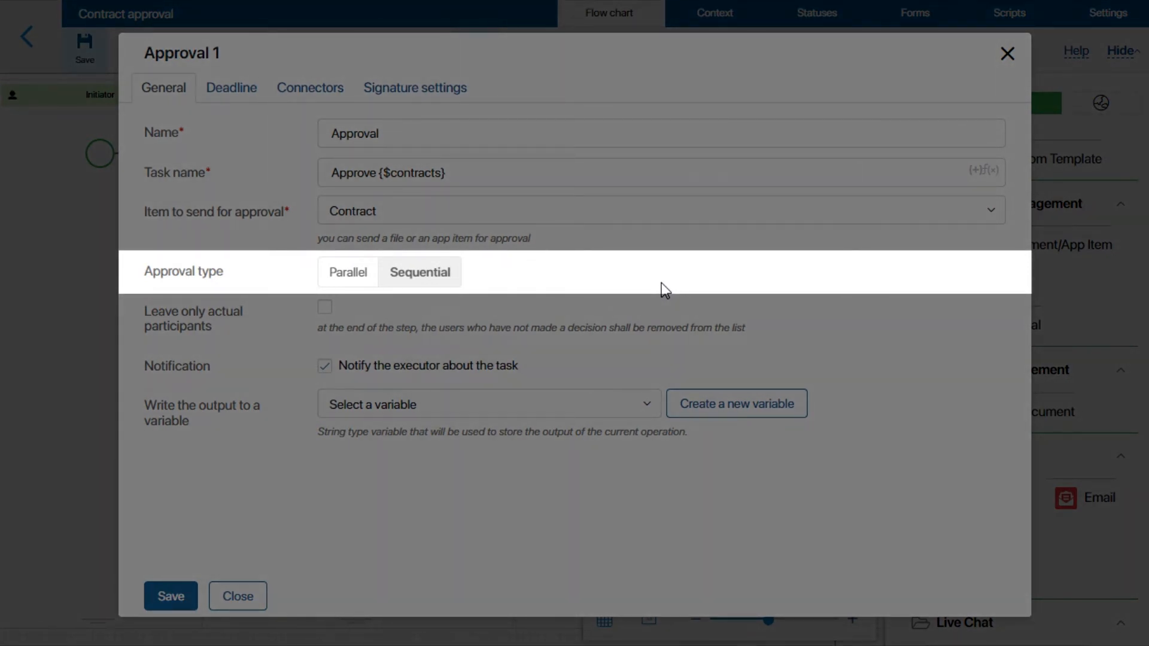
{"action": "left_click", "coordinate": [347, 286]}
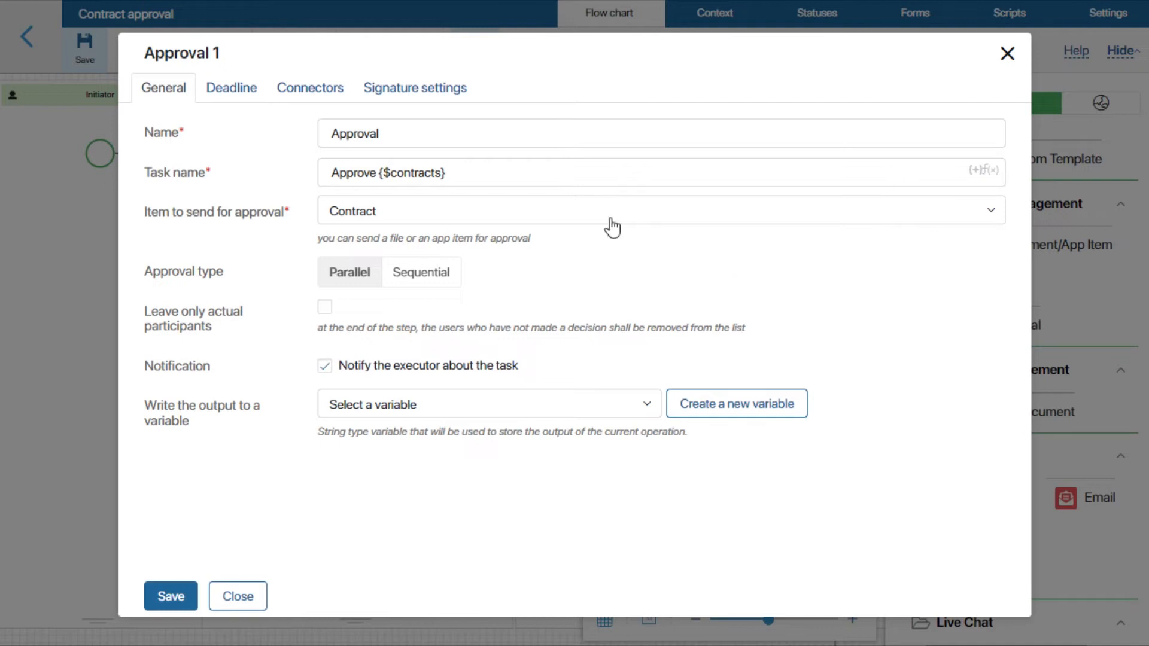
Enable a deadline for the approval task with an exact due date of 1 day.
{"action": "left_click", "coordinate": [234, 89]}
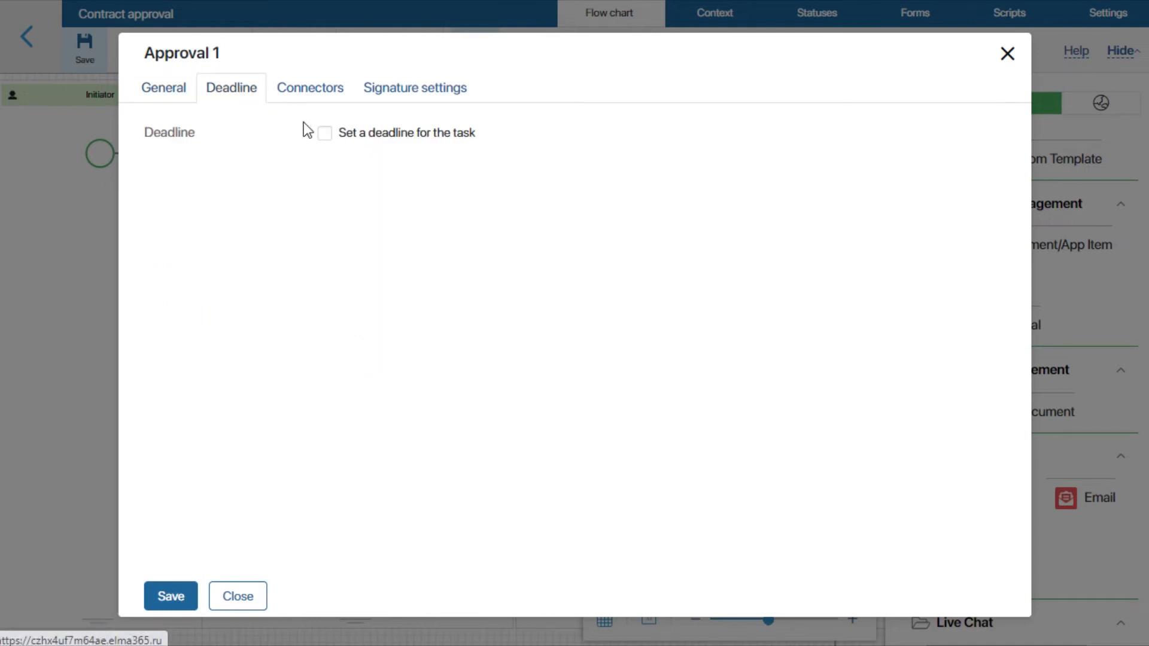
{"action": "left_click", "coordinate": [324, 135]}
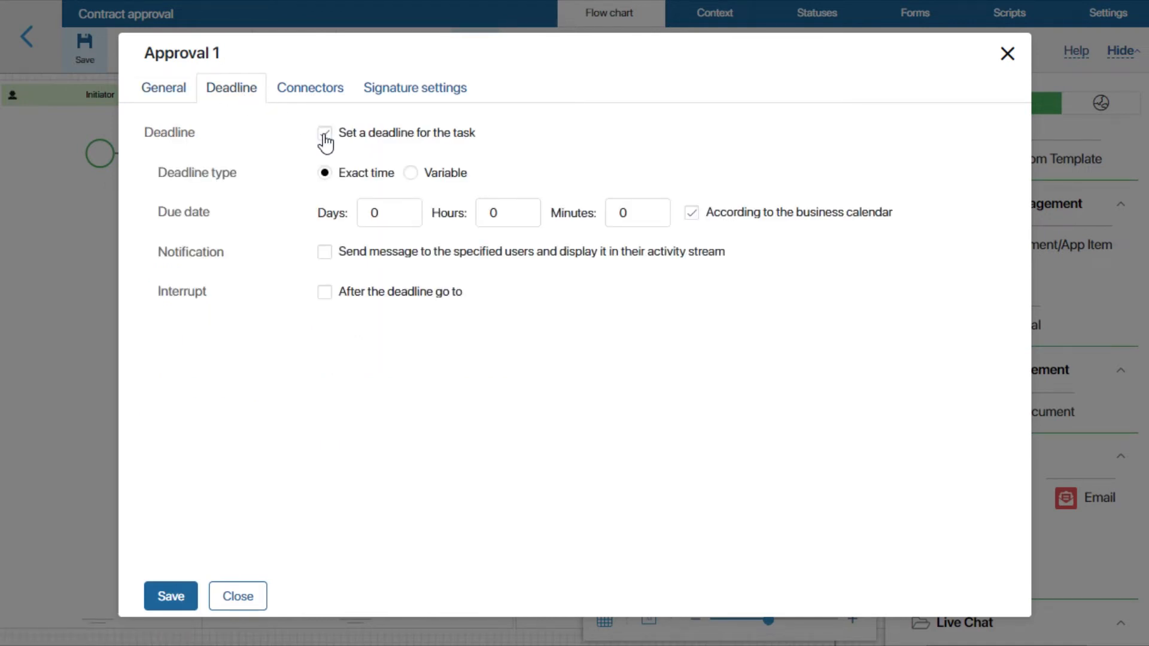
{"action": "left_click", "coordinate": [371, 214]}
{"action": "key", "text": "BackSpace"}
{"action": "type", "text": "1"}
Turn on the approval's deadline notification and add the current user and a context variable as recipients.
{"action": "left_click", "coordinate": [326, 252]}
{"action": "left_click", "coordinate": [342, 295]}
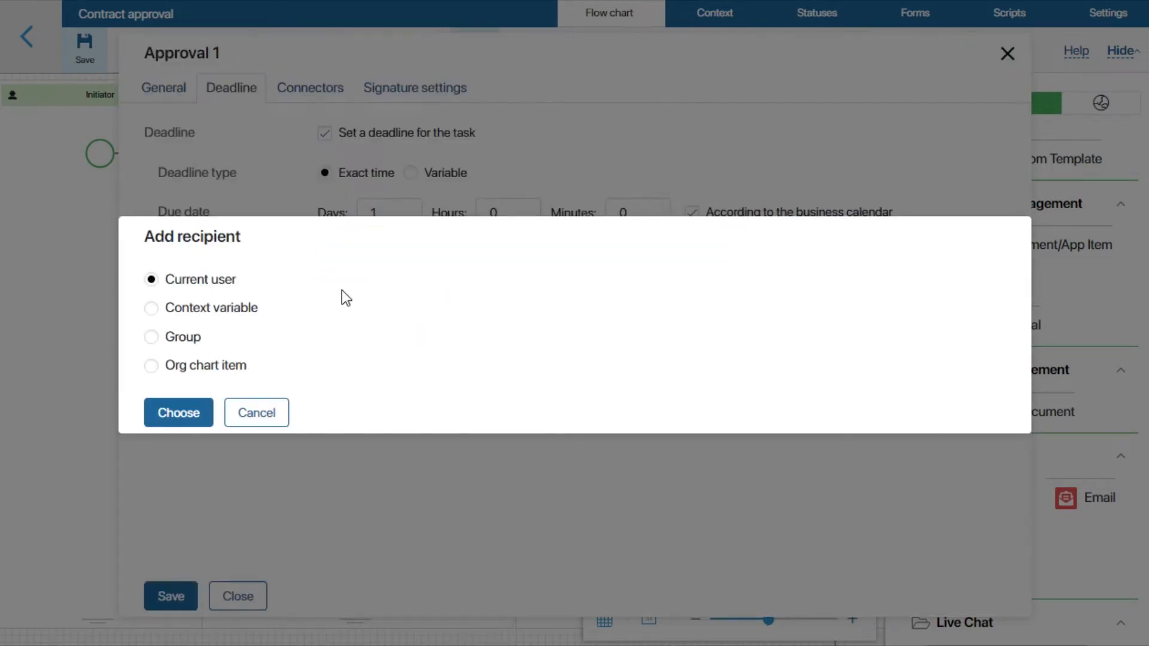
{"action": "left_click", "coordinate": [186, 413]}
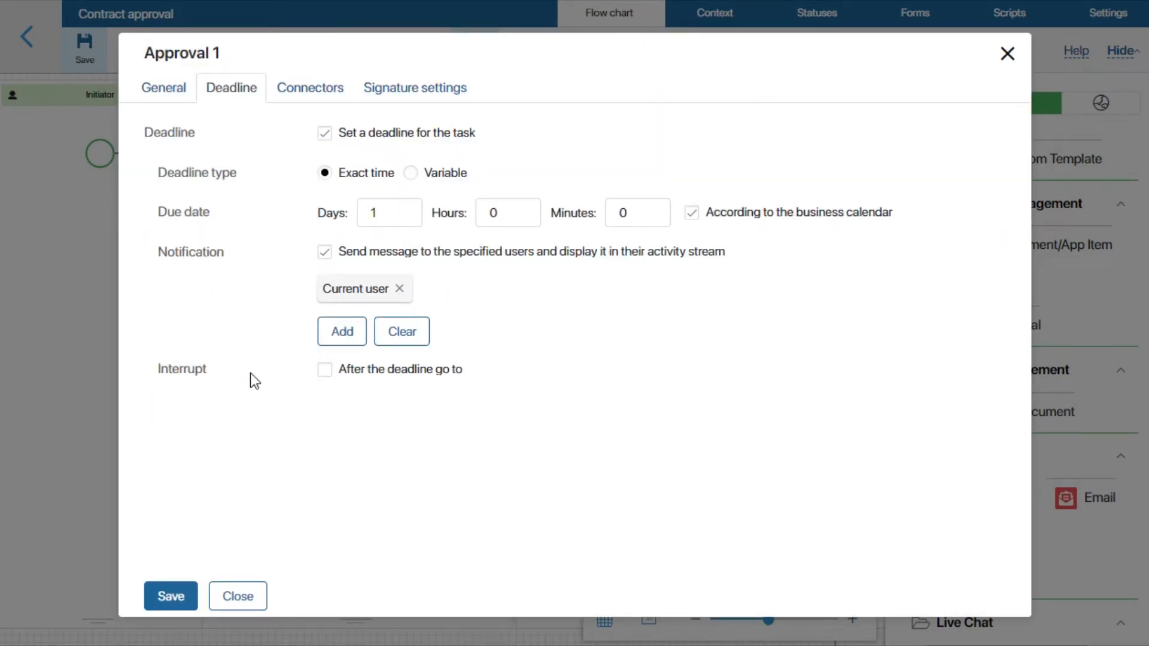
{"action": "left_click", "coordinate": [337, 332]}
{"action": "left_click", "coordinate": [216, 311]}
{"action": "left_click", "coordinate": [595, 285]}
{"action": "left_click", "coordinate": [552, 355]}
{"action": "left_click", "coordinate": [178, 412]}
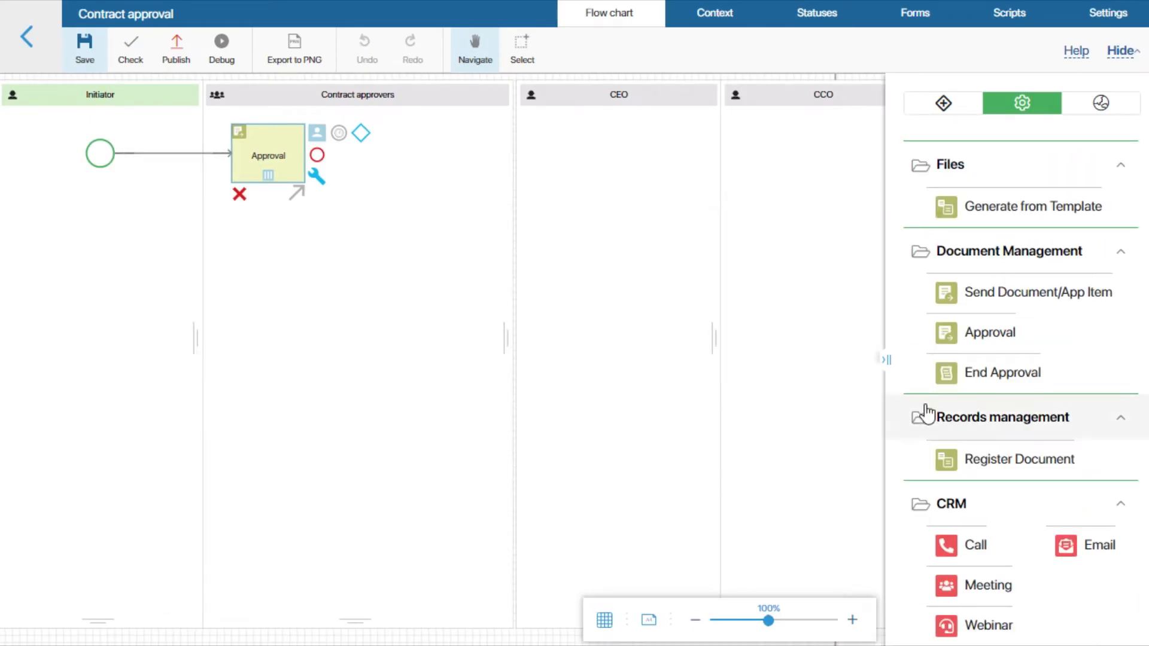
Place an End Approval activity beside Approval in the Contract approvers swimlane and name it "End Approval".
{"action": "left_click_drag", "start_coordinate": [1004, 370], "coordinate": [367, 157]}
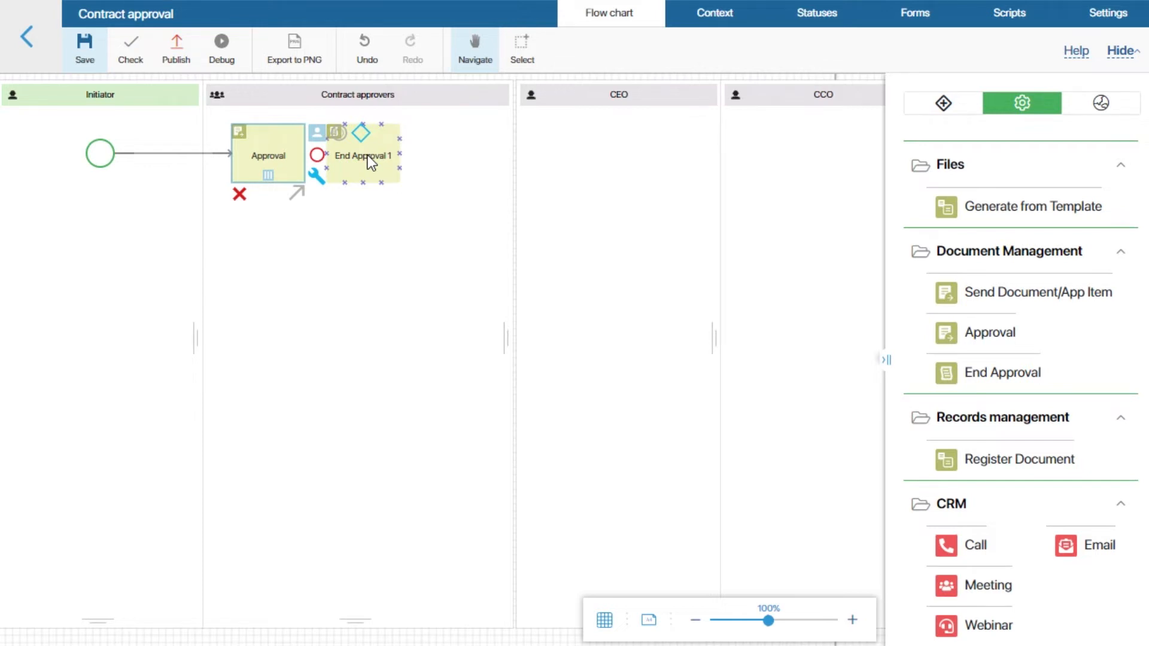
{"action": "double_click", "coordinate": [367, 155]}
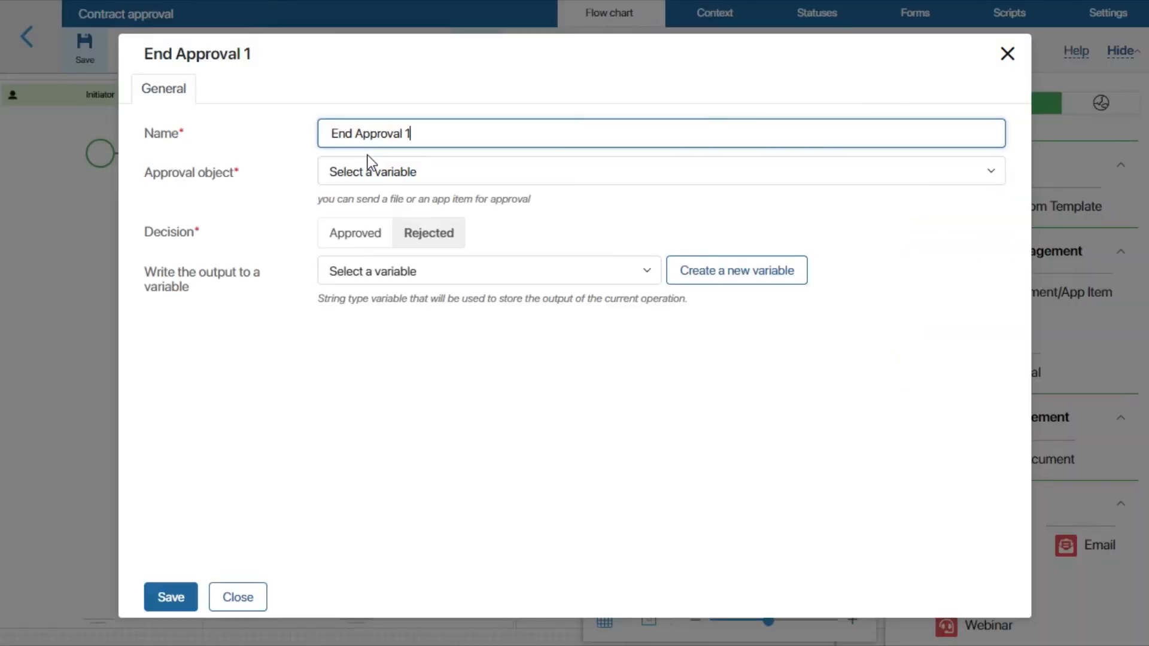
{"action": "key", "text": "BackSpace"}
{"action": "key", "text": "BackSpace"}
Set the End Approval activity's approval object to Contract and its decision to Approved.
{"action": "left_click", "coordinate": [439, 165]}
{"action": "left_click", "coordinate": [390, 245]}
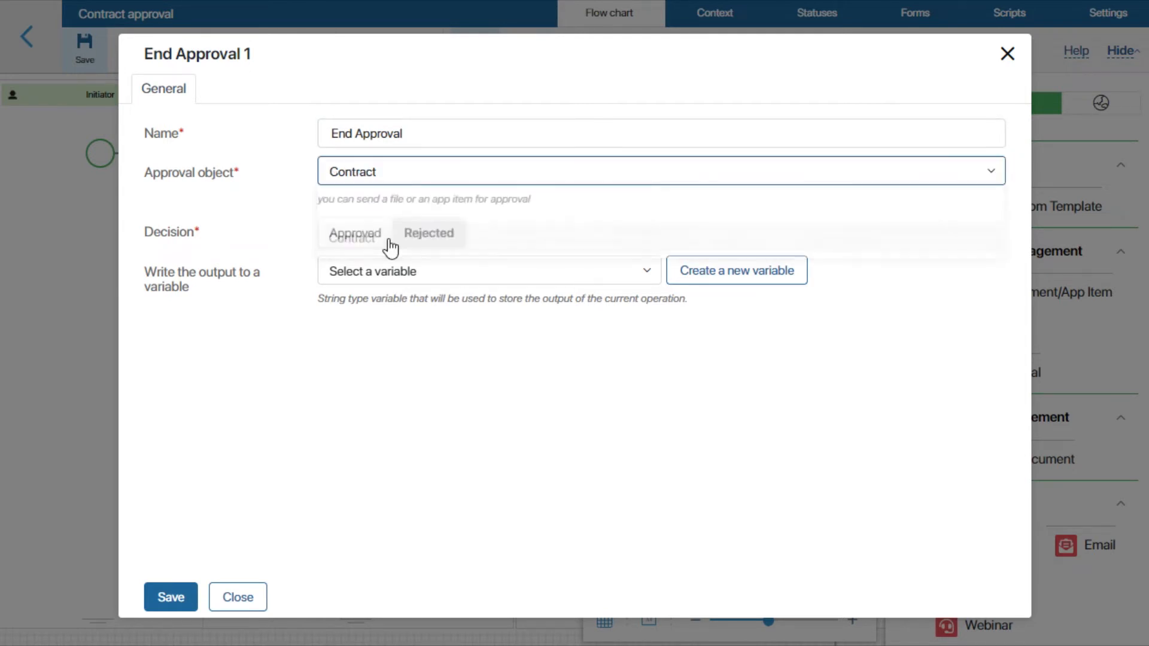
{"action": "left_click", "coordinate": [352, 239]}
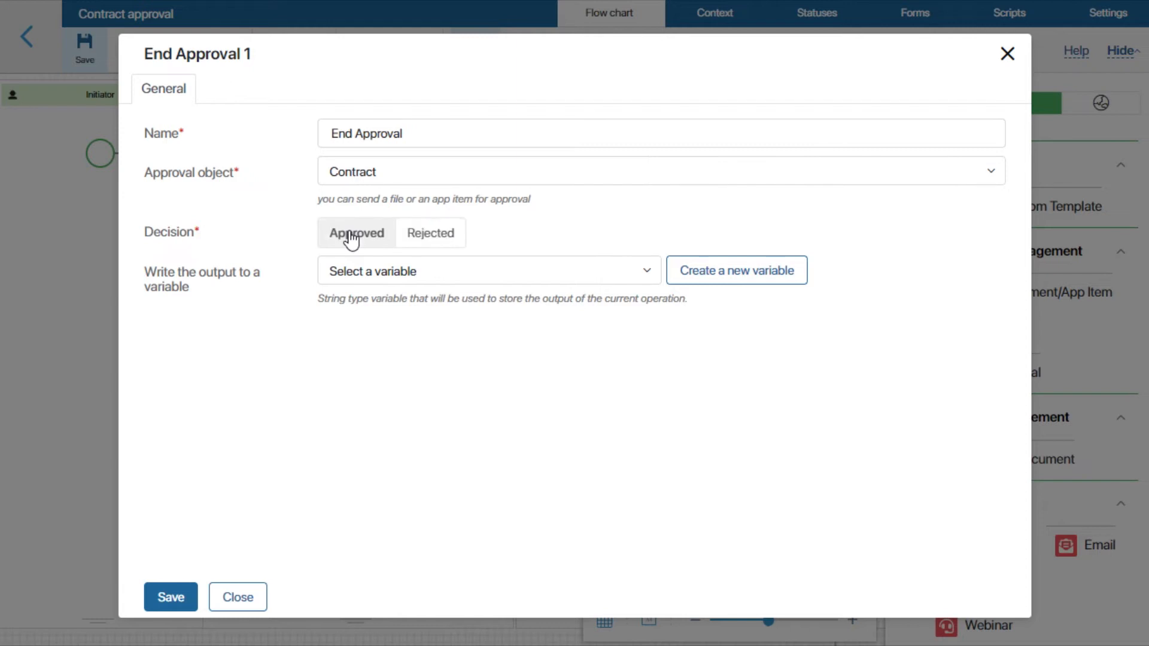
{"action": "left_click", "coordinate": [165, 598]}
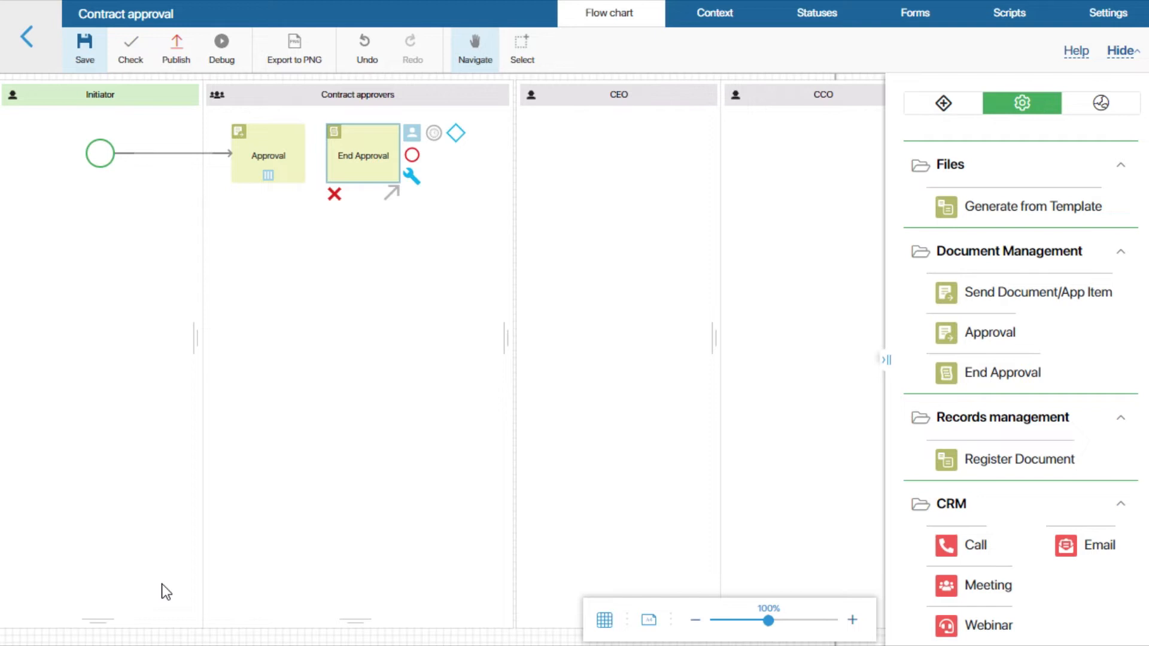
Connect Approval to End Approval with a connector named "Approve" and the condition Approval percentage = 100.
{"action": "left_click_drag", "start_coordinate": [303, 164], "coordinate": [335, 161]}
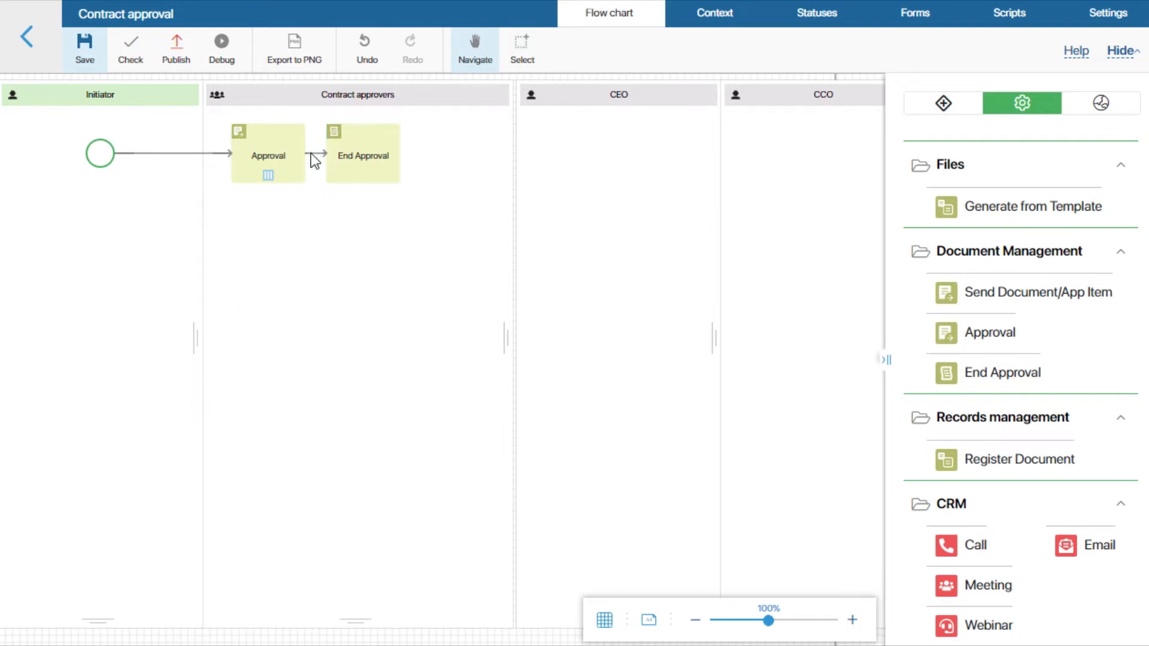
{"action": "type", "text": "Approve"}
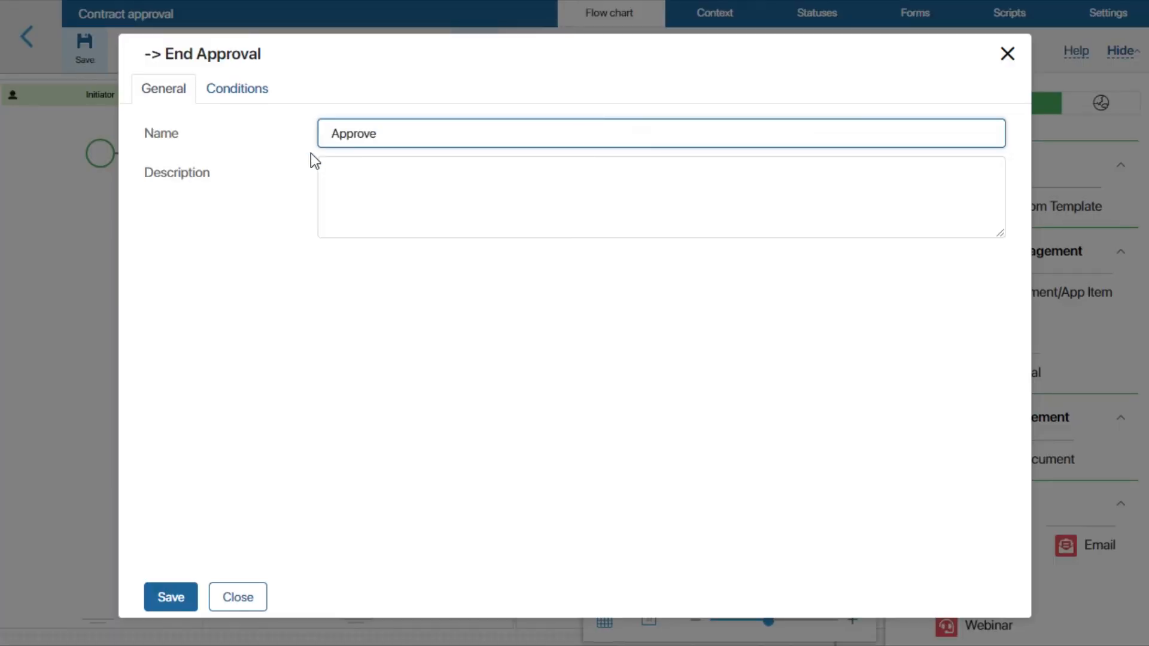
{"action": "left_click", "coordinate": [244, 99]}
{"action": "left_click", "coordinate": [221, 167]}
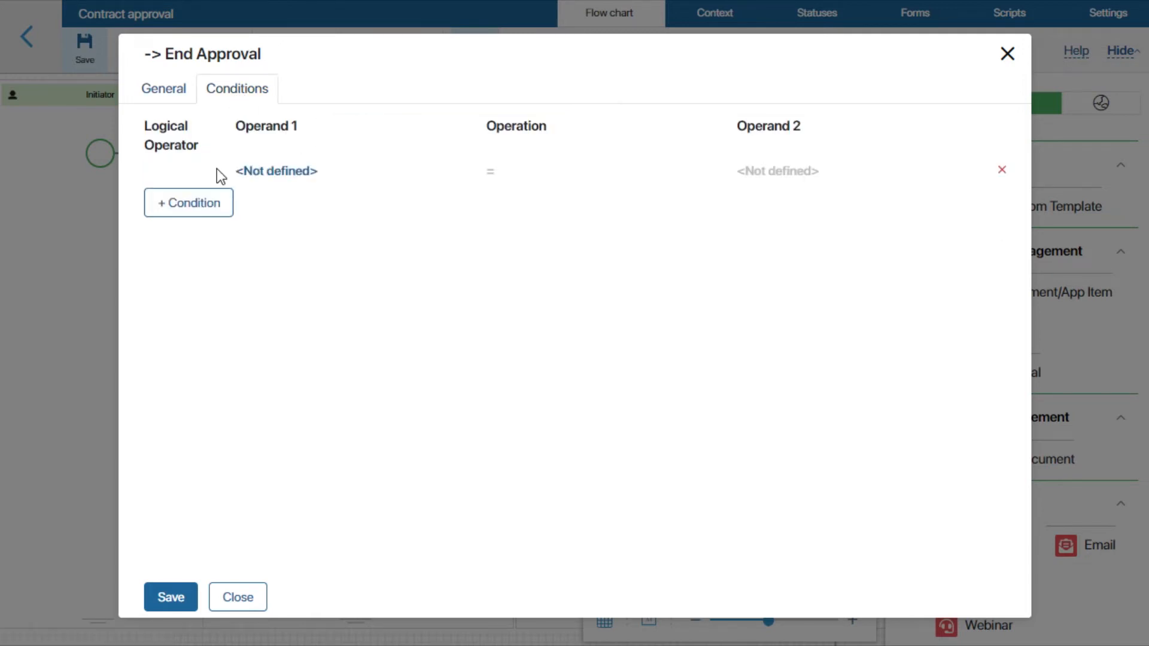
{"action": "left_click", "coordinate": [279, 171]}
{"action": "left_click", "coordinate": [288, 207]}
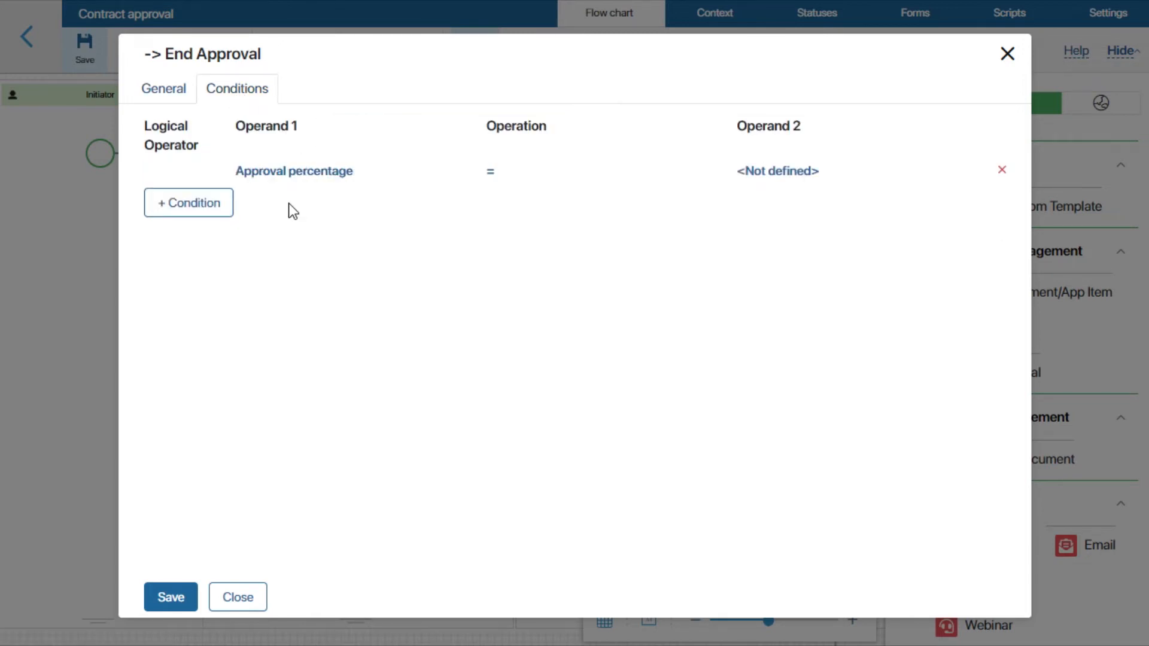
{"action": "left_click", "coordinate": [748, 175]}
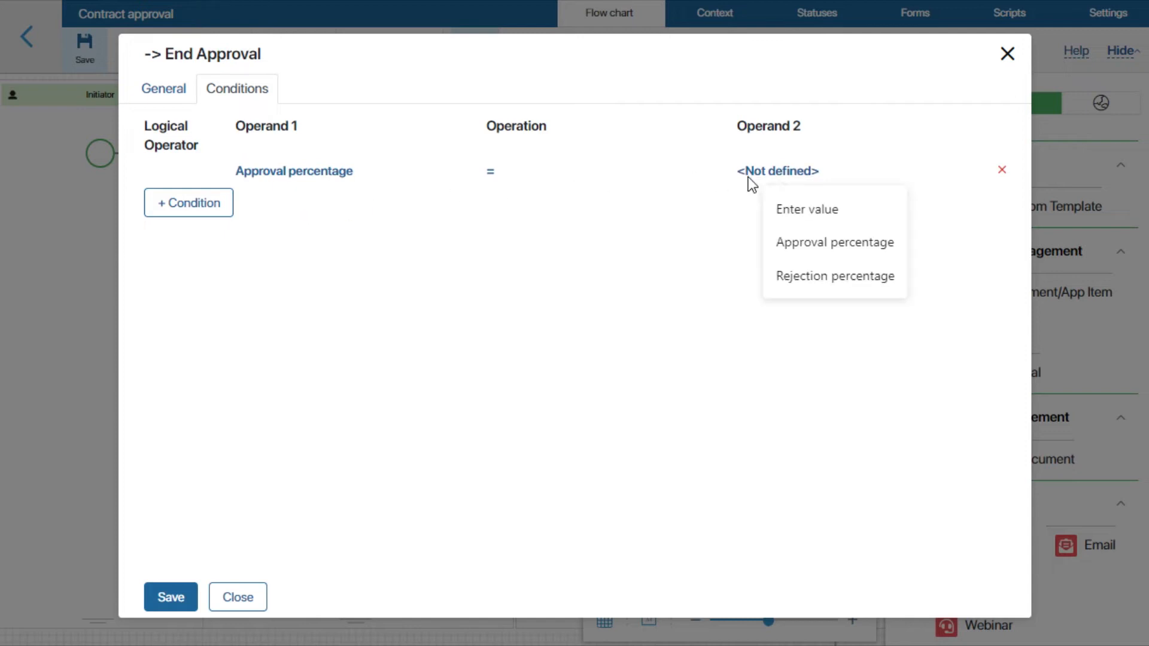
{"action": "left_click", "coordinate": [781, 209]}
{"action": "type", "text": "100"}
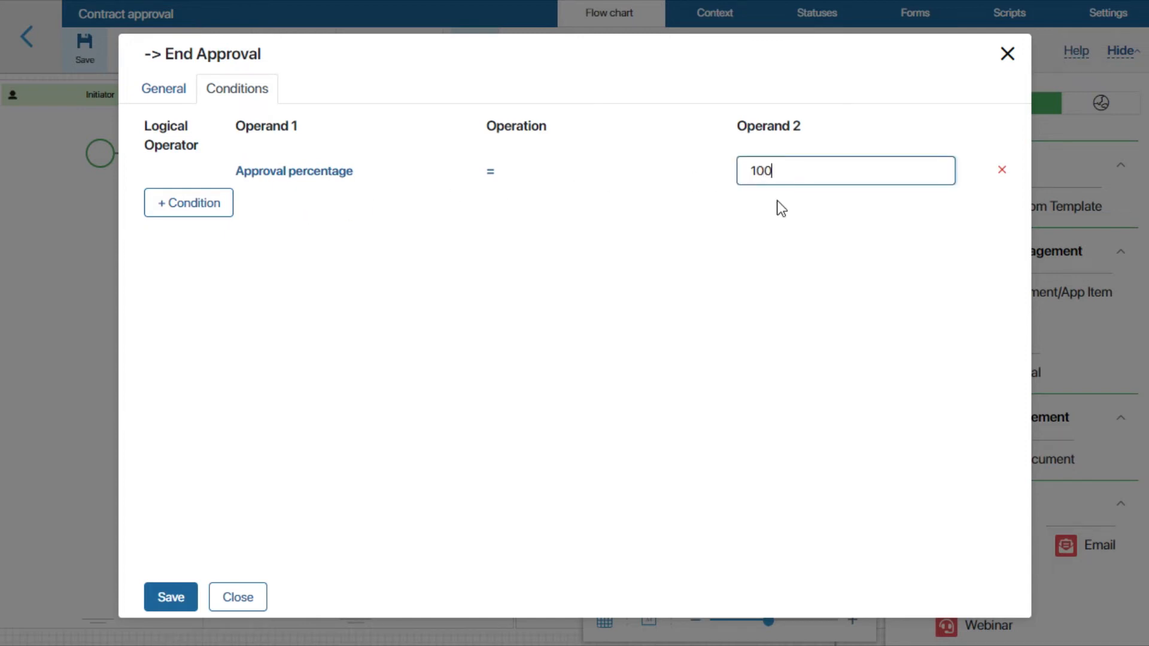
{"action": "left_click", "coordinate": [482, 326]}
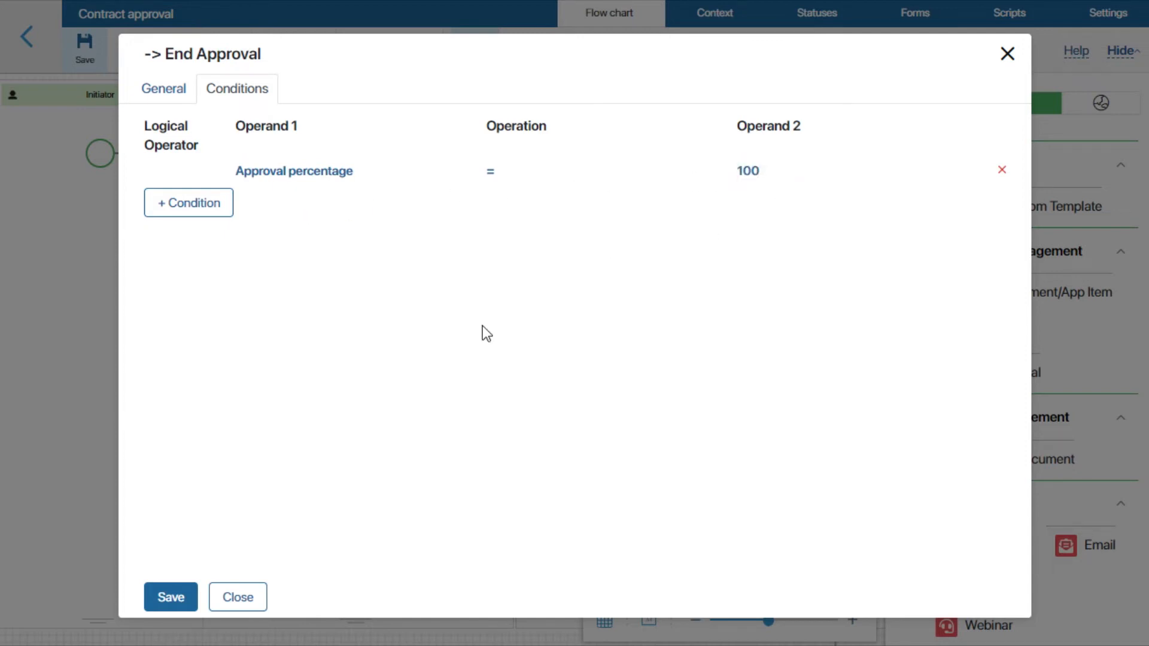
{"action": "left_click", "coordinate": [169, 595]}
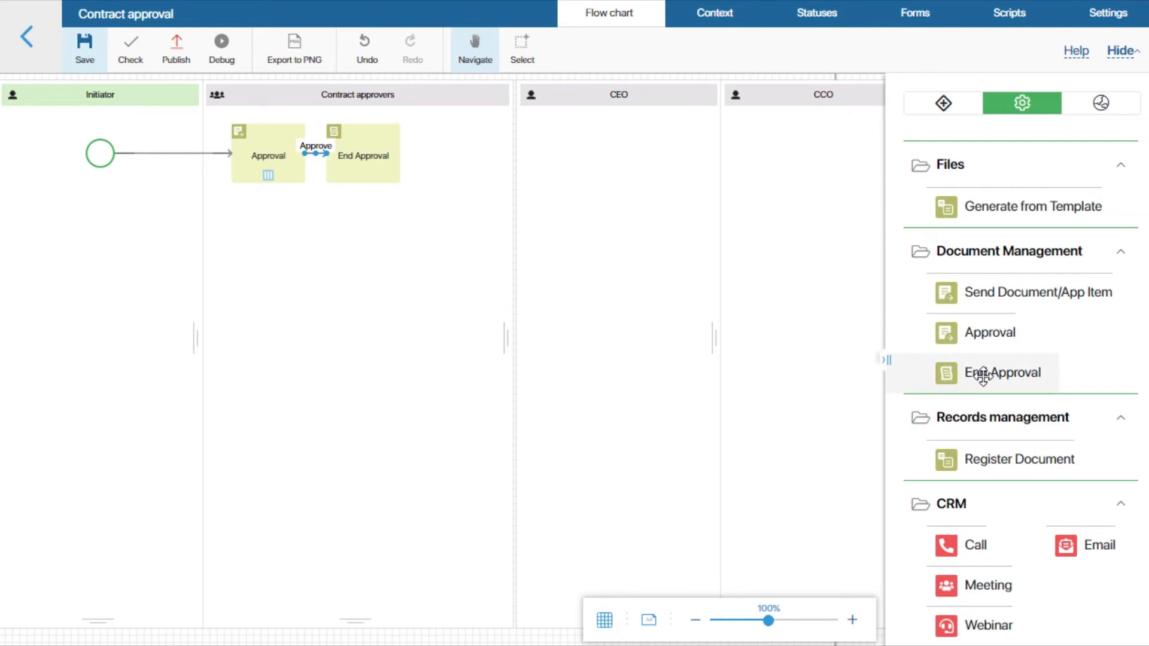
Place a second activity named "End Approval" below Approval, with Contract as approval object and the decision Rejected.
{"action": "left_click_drag", "start_coordinate": [983, 376], "coordinate": [270, 248]}
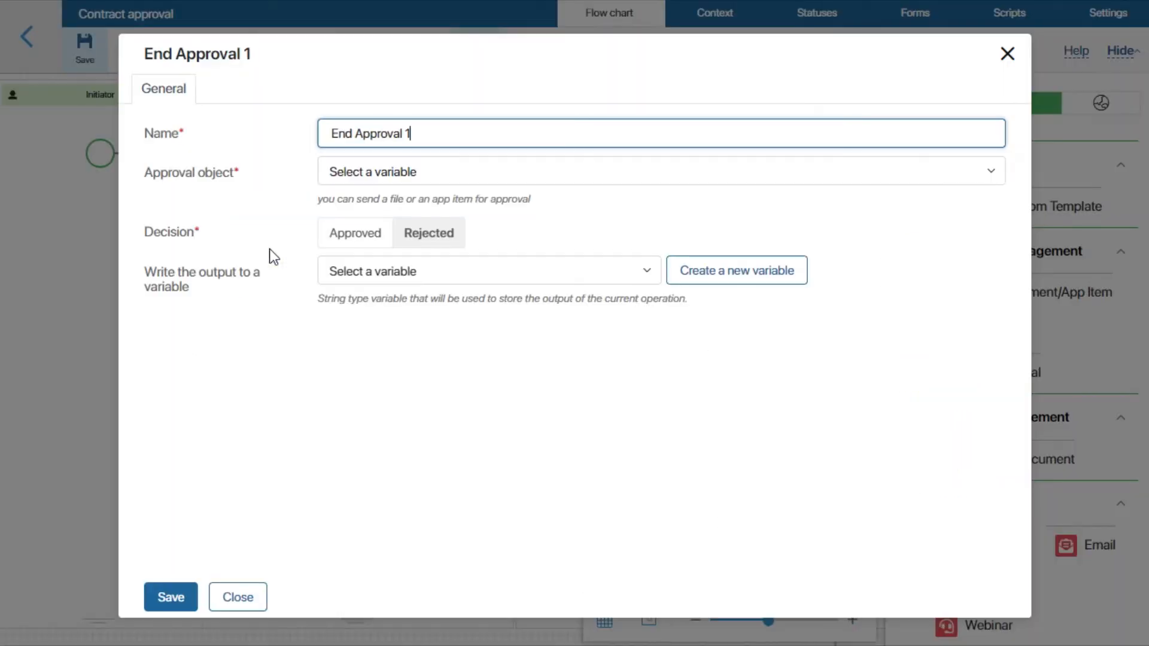
{"action": "key", "text": "BackSpace"}
{"action": "left_click", "coordinate": [385, 175]}
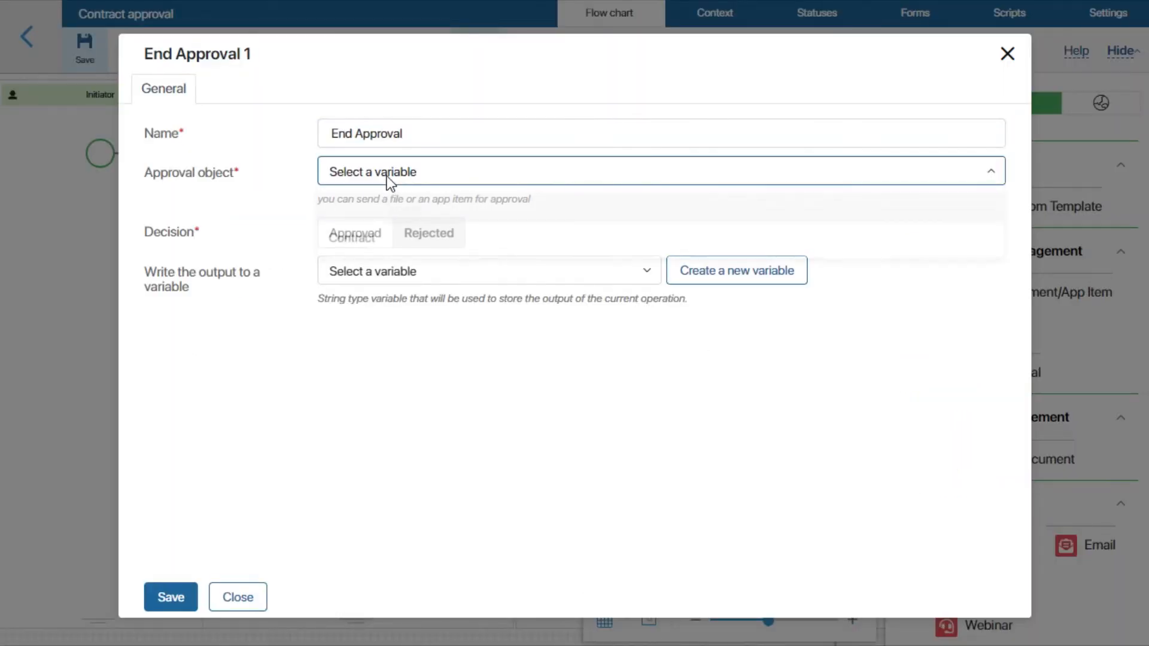
{"action": "left_click", "coordinate": [366, 237]}
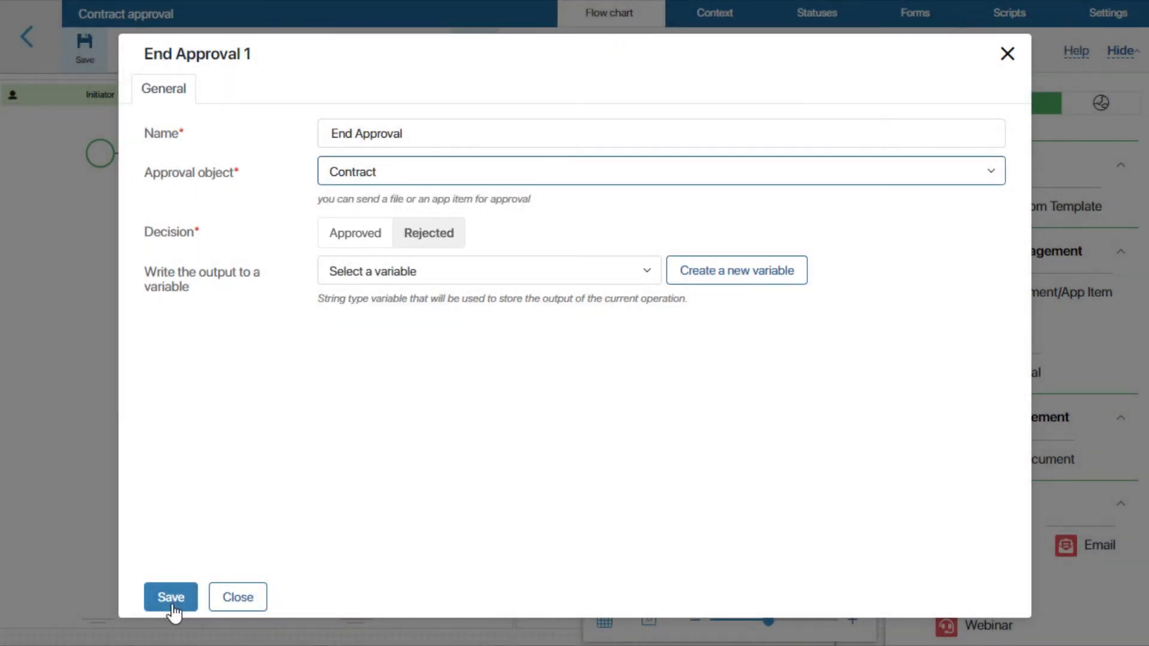
{"action": "left_click", "coordinate": [171, 604]}
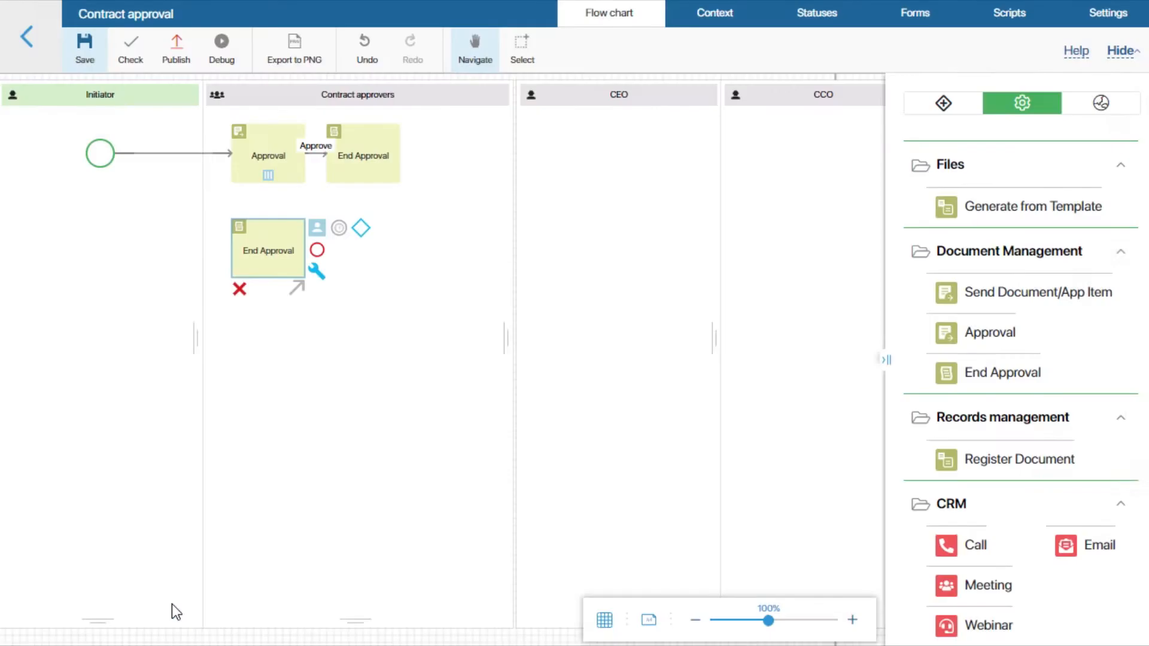
Connect Approval to the End Approval activity below it with a connector named "Reject".
{"action": "left_click_drag", "start_coordinate": [268, 175], "coordinate": [267, 221]}
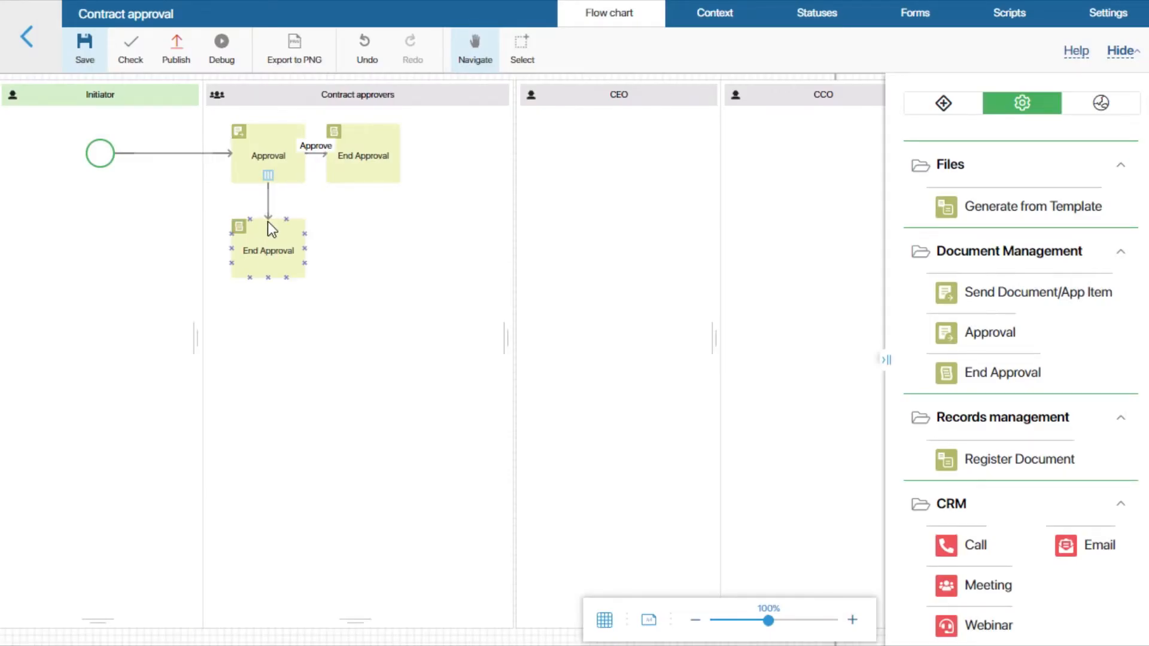
{"action": "type", "text": "Reject"}
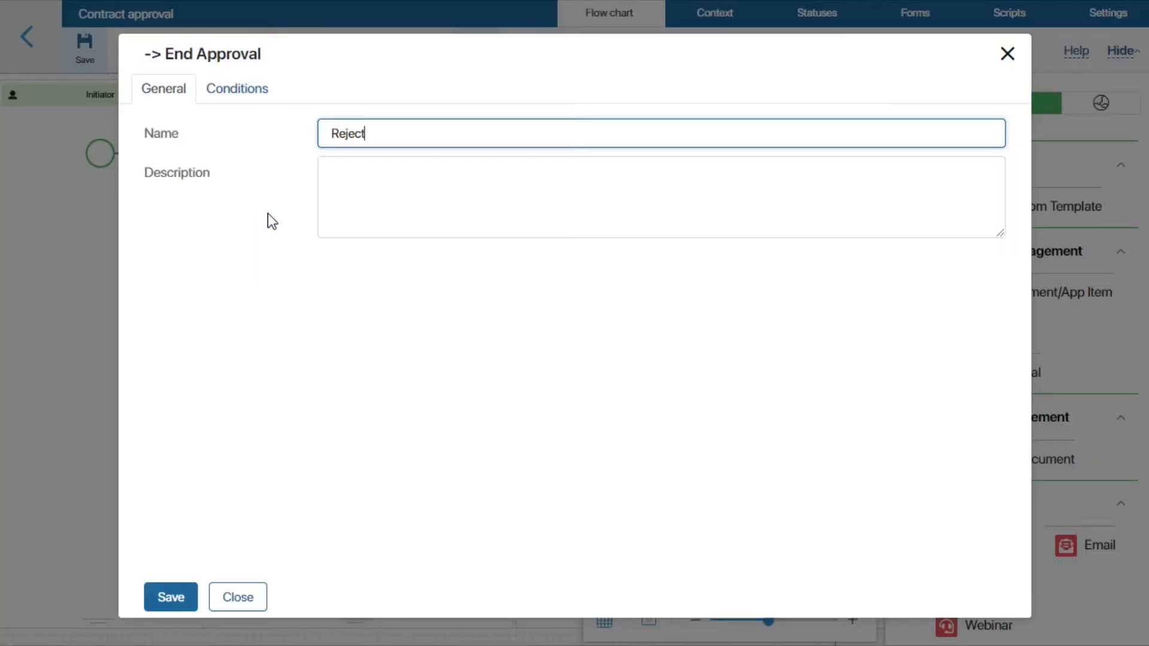
{"action": "left_click", "coordinate": [172, 595]}
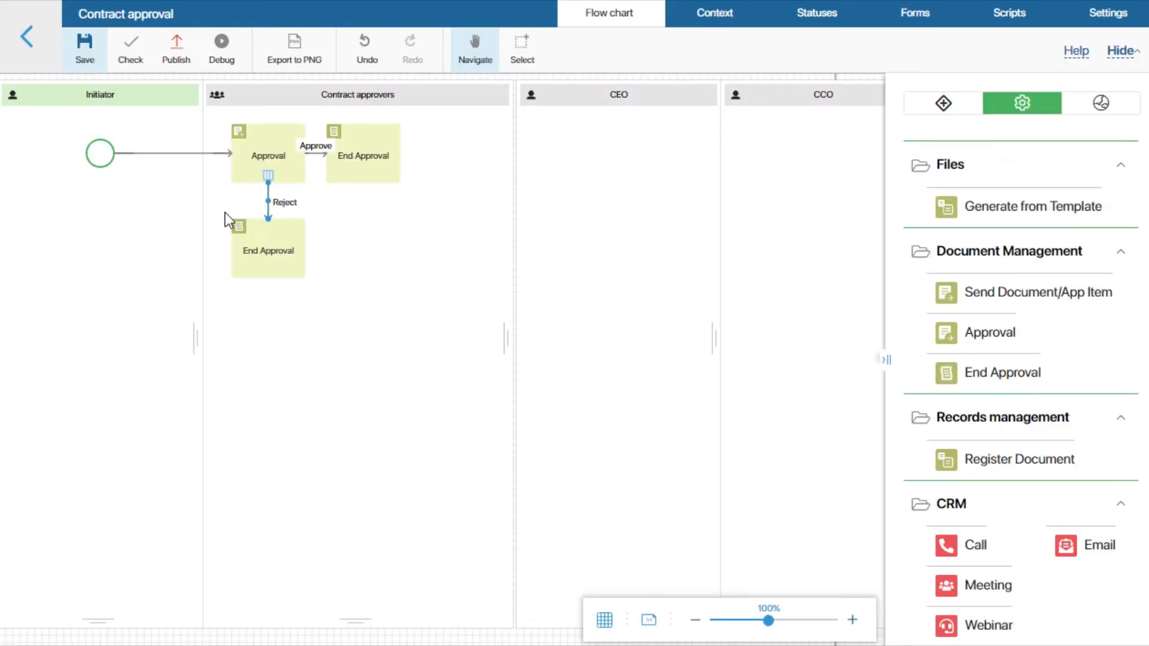
Make Reject the default connector of the Approval activity.
{"action": "double_click", "coordinate": [272, 155]}
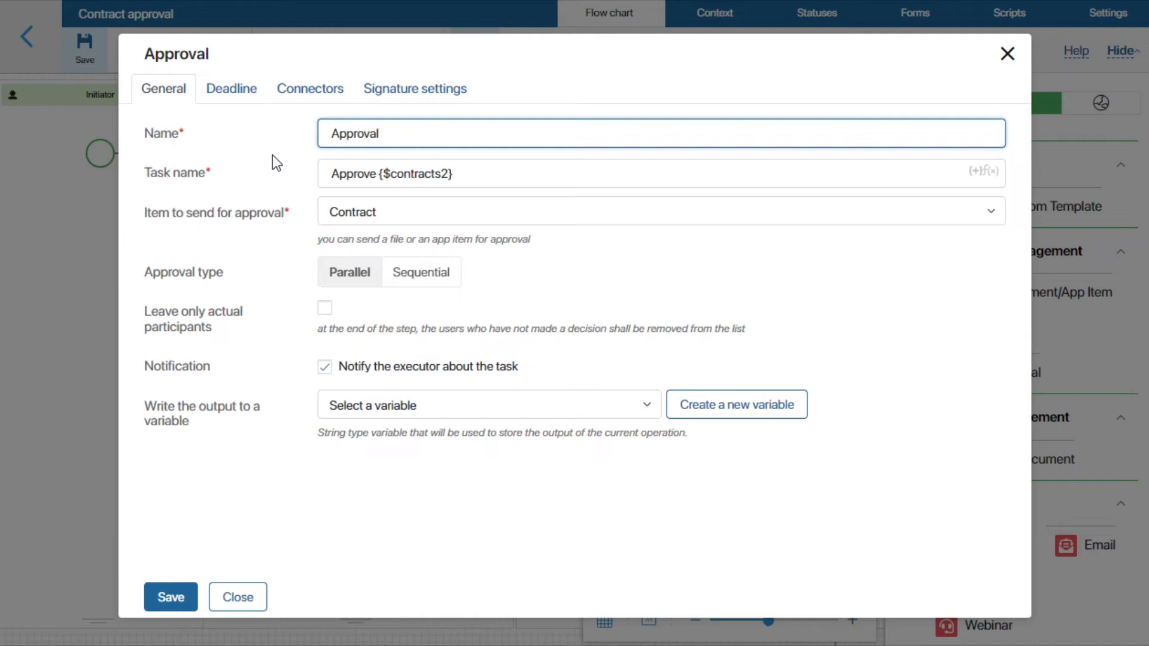
{"action": "left_click", "coordinate": [303, 96]}
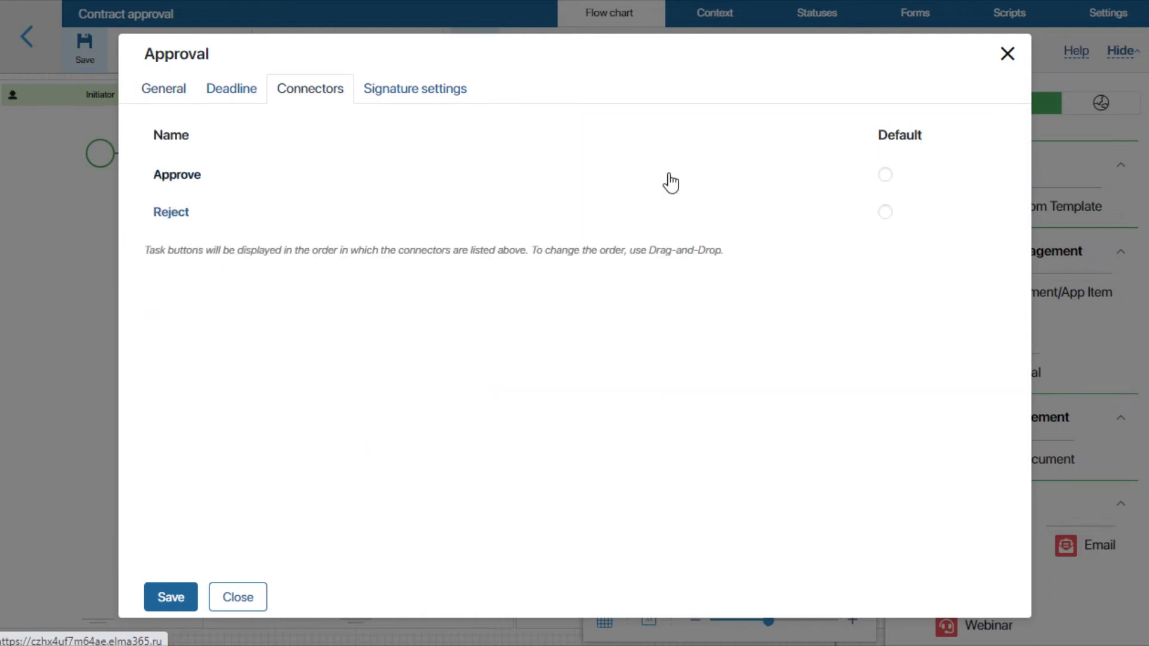
{"action": "left_click", "coordinate": [884, 213]}
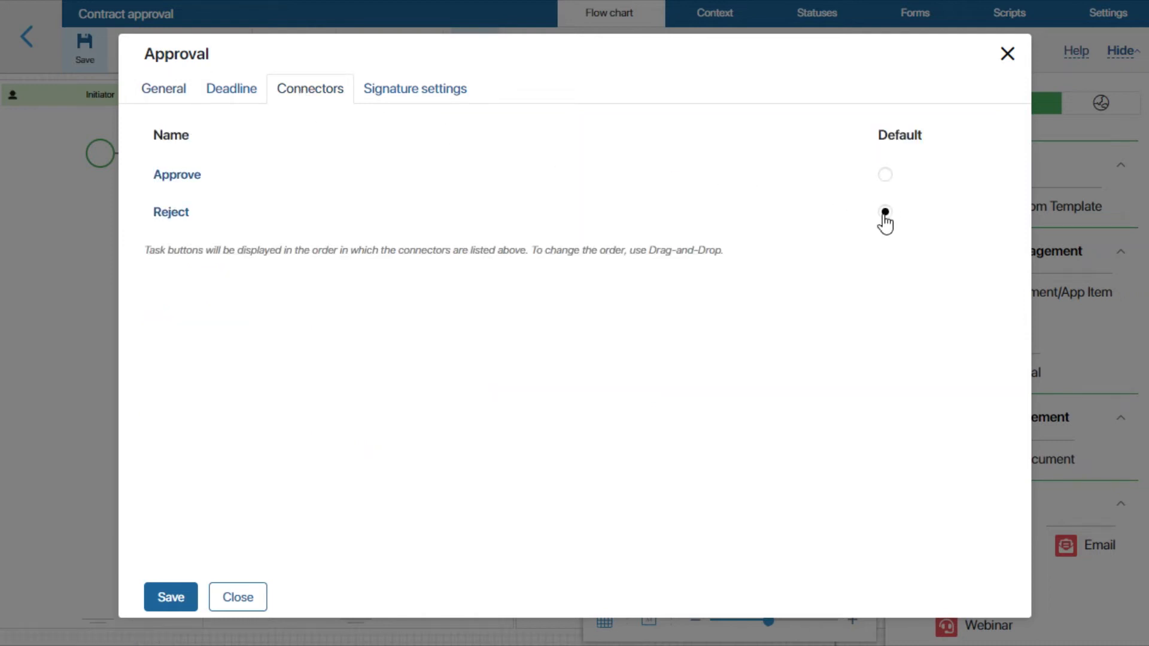
{"action": "left_click", "coordinate": [171, 598]}
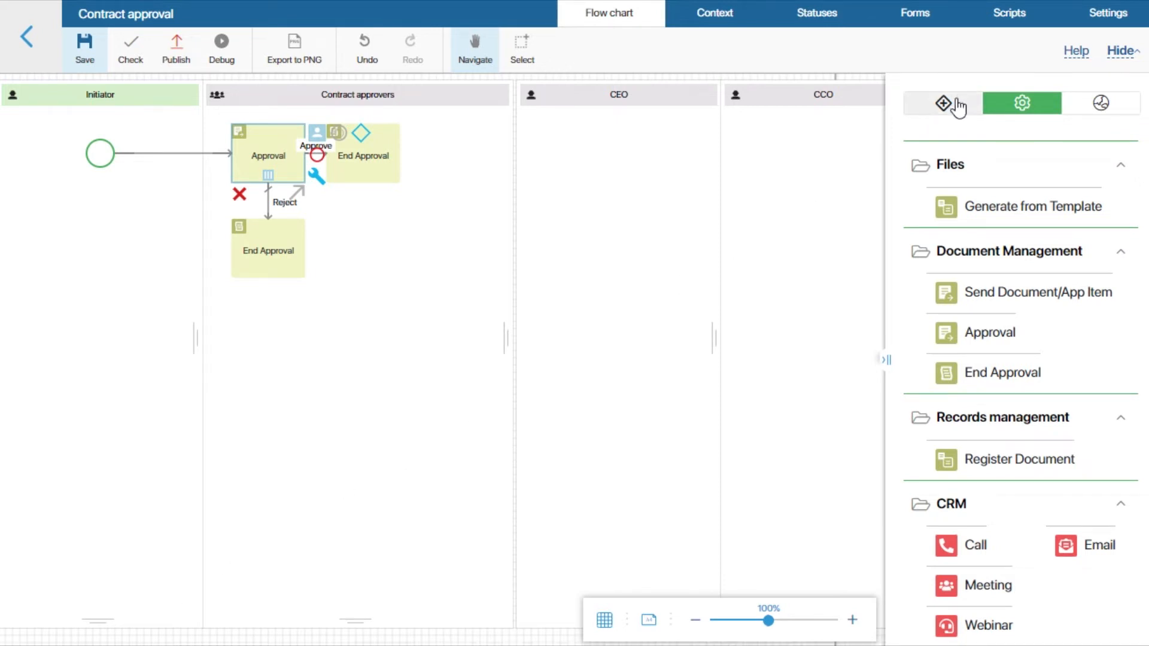
Place a task in the Initiator swimlane and name it "Revise and correct the contract".
{"action": "left_click", "coordinate": [957, 103]}
{"action": "left_click_drag", "start_coordinate": [975, 197], "coordinate": [109, 252]}
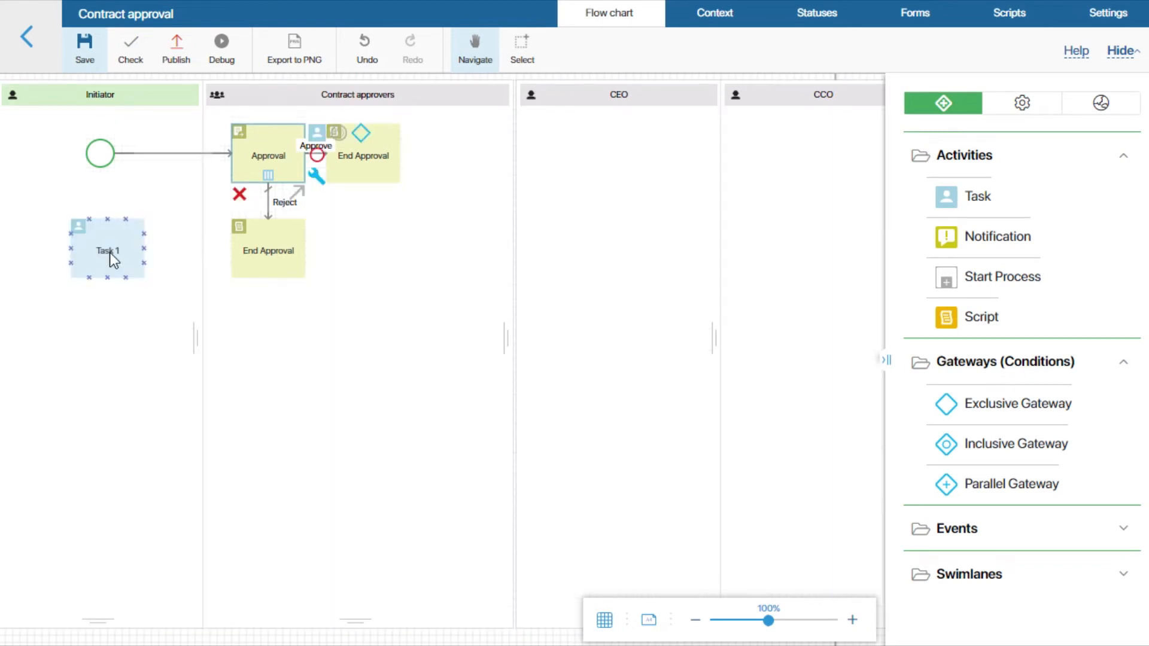
{"action": "left_click_drag", "start_coordinate": [385, 131], "coordinate": [314, 131]}
{"action": "type", "text": "Revise and correct the contract"}
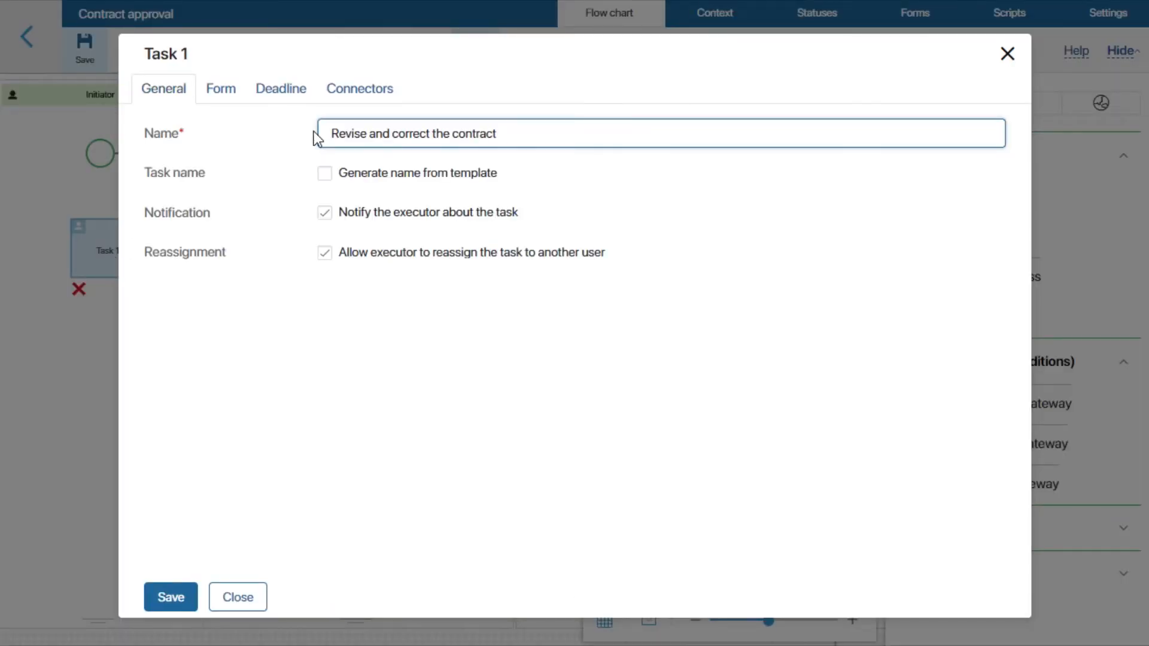
{"action": "left_click", "coordinate": [314, 131]}
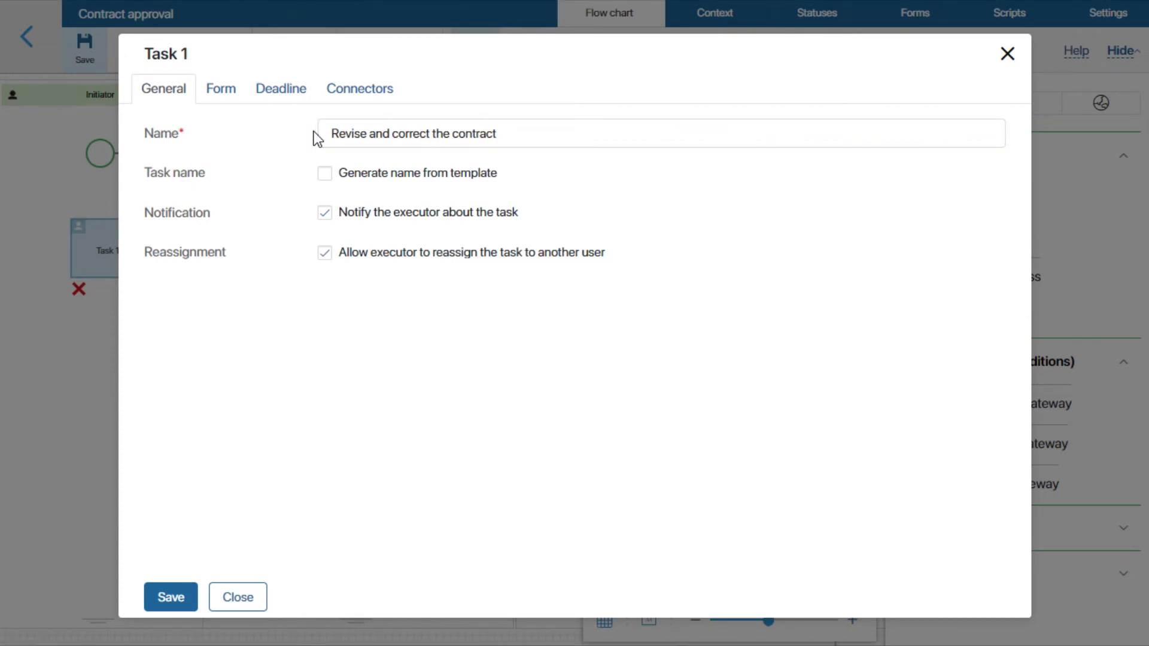
Add Contract to the revision task's form, and link the lower End Approval to the task and the task back to Approval.
{"action": "left_click", "coordinate": [230, 91]}
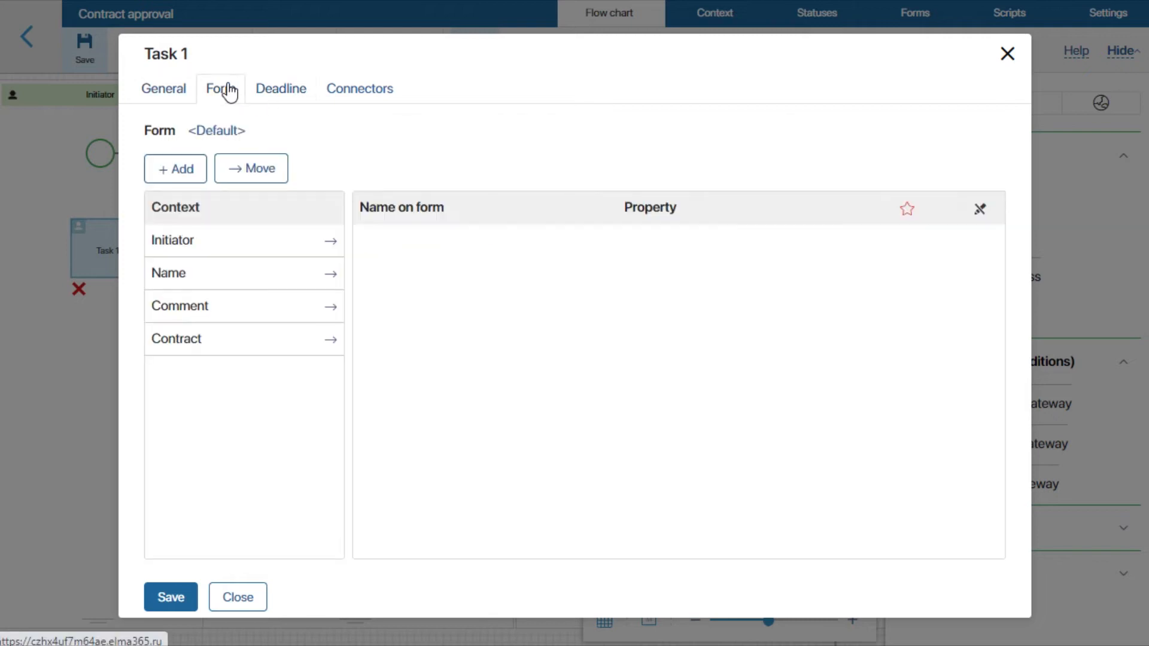
{"action": "left_click", "coordinate": [330, 339]}
{"action": "left_click", "coordinate": [175, 598]}
{"action": "left_click_drag", "start_coordinate": [230, 251], "coordinate": [250, 182]}
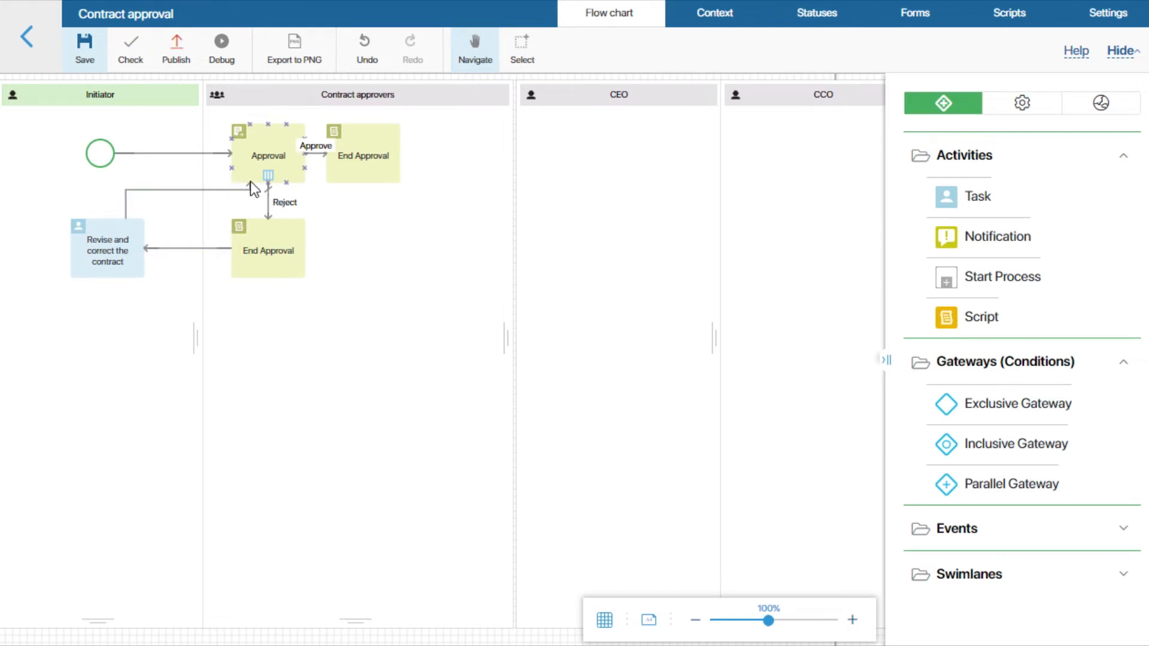
Place a Sign activity in the CEO swimlane, level with the approval activities.
{"action": "left_click", "coordinate": [1086, 107]}
{"action": "left_click_drag", "start_coordinate": [978, 317], "coordinate": [611, 153]}
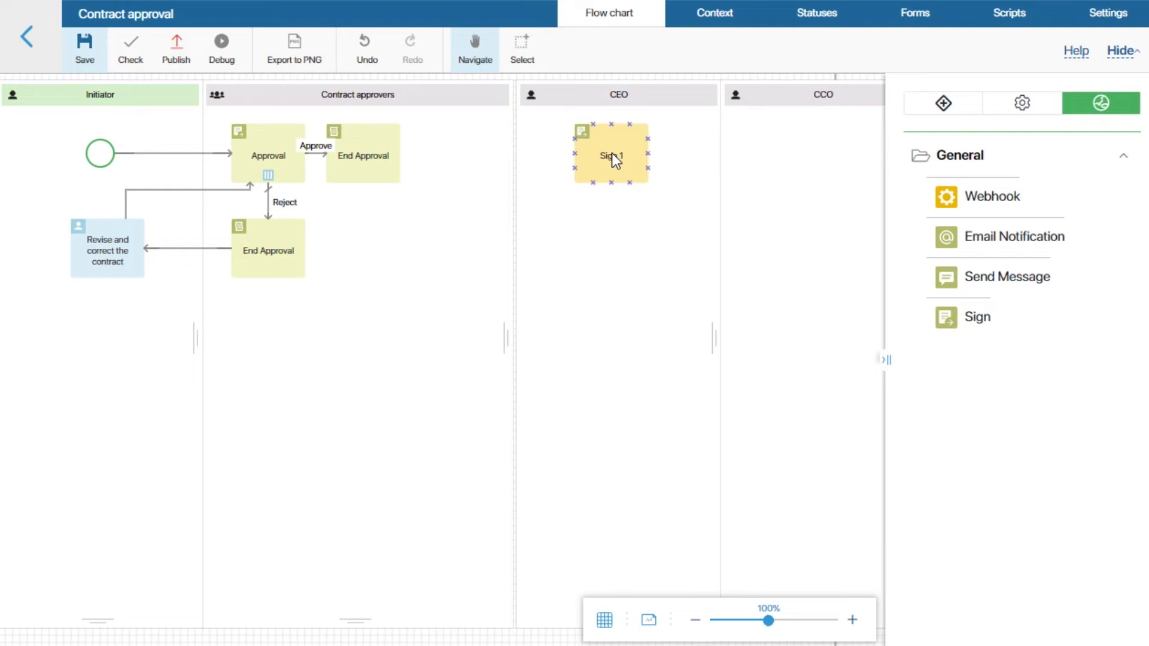
Place a Send Document/App Item activity in the CCO swimlane, level with the Sign activity.
{"action": "left_click", "coordinate": [1022, 103]}
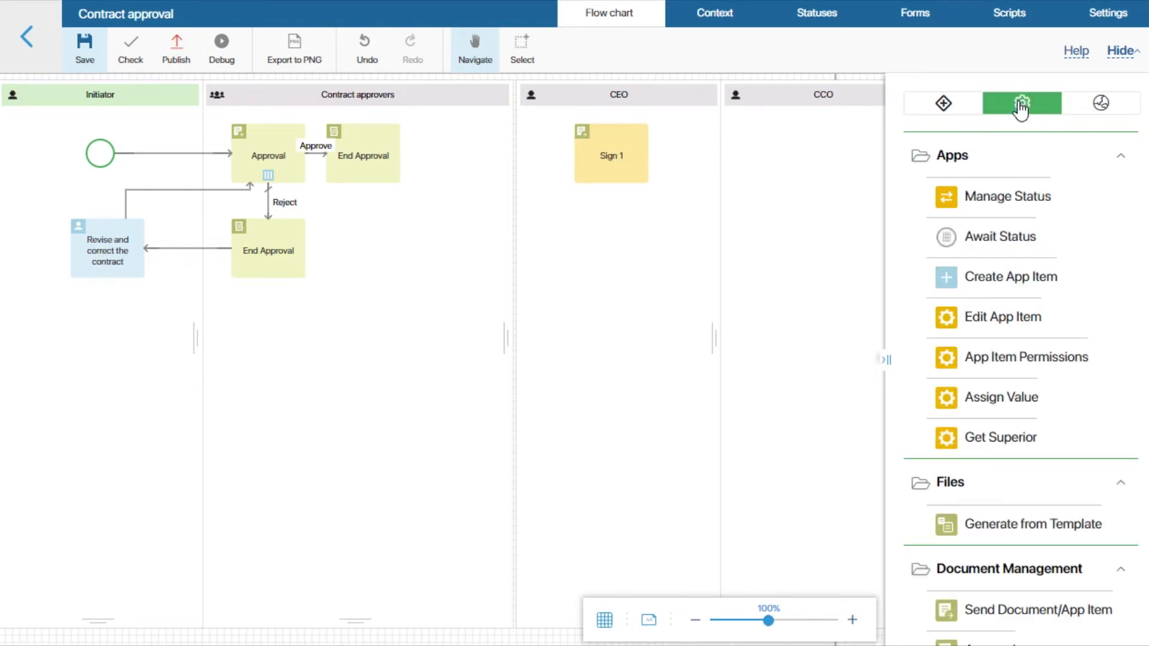
{"action": "scroll", "coordinate": [1029, 251], "scroll_direction": "down", "scroll_amount": 5}
{"action": "left_click_drag", "start_coordinate": [1057, 340], "coordinate": [801, 158]}
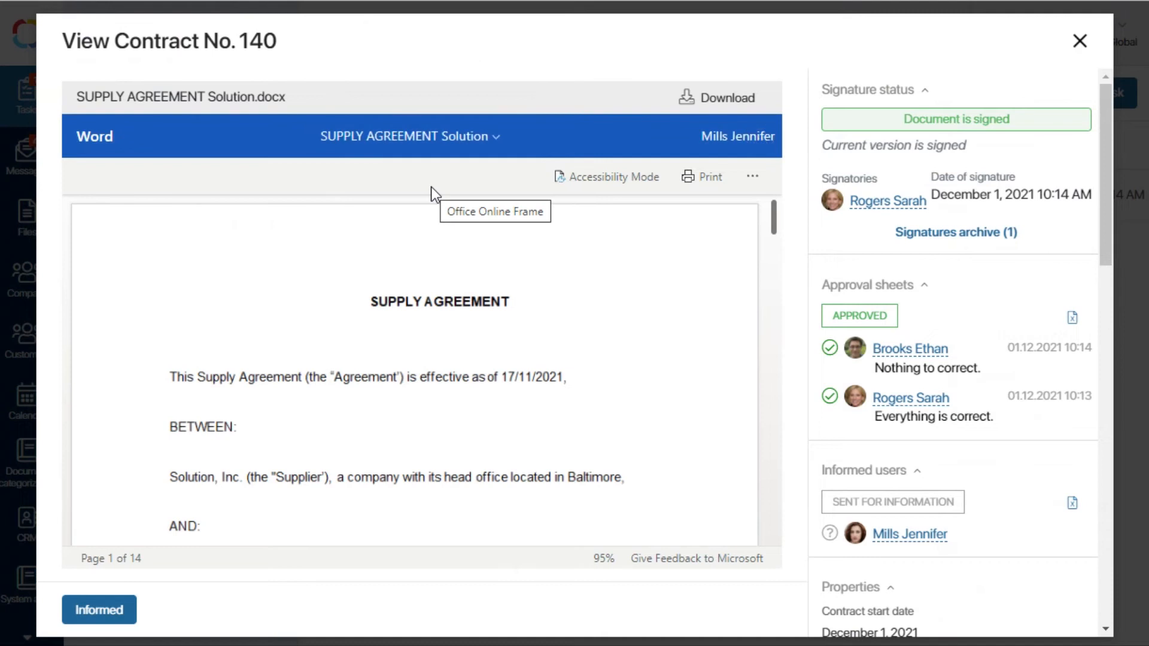
Start marking the signed contract as Informed, with the comment "Thank you for letting me know.".
{"action": "left_click", "coordinate": [114, 608]}
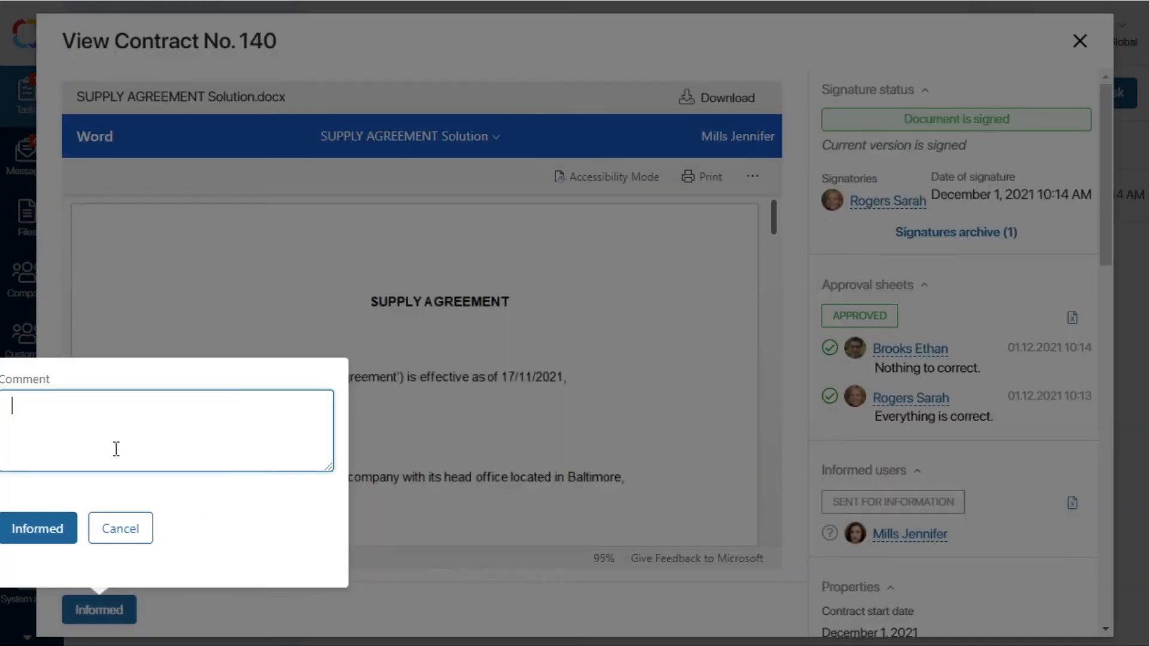
{"action": "type", "text": "Thank you for letting me know."}
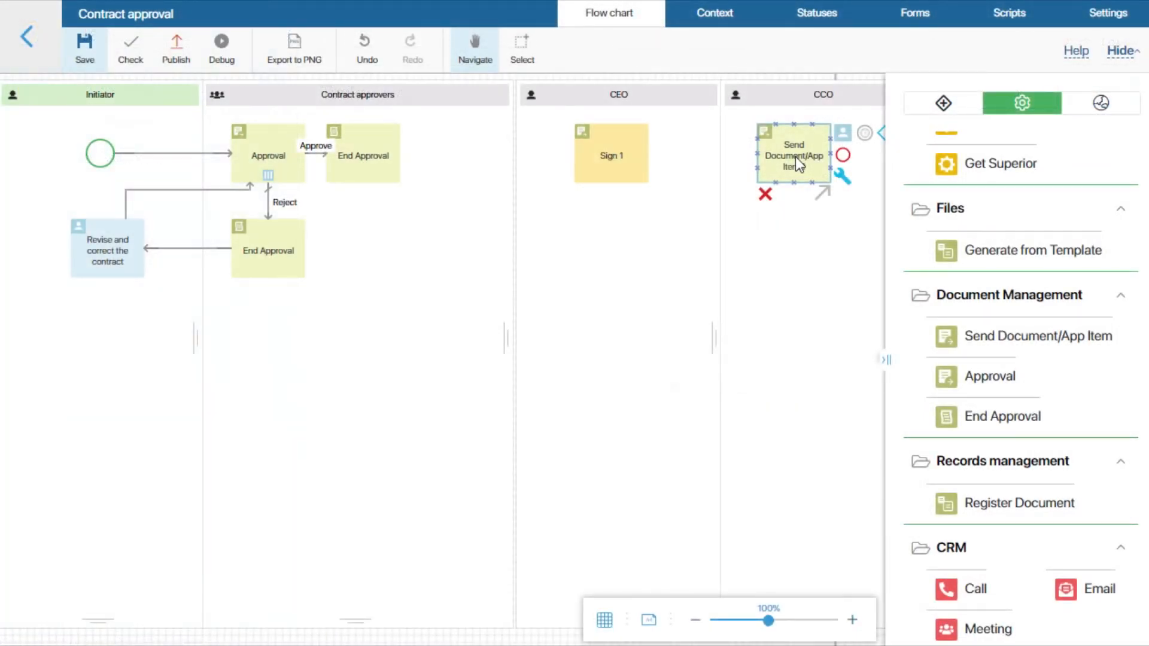
Set the Send Document/App Item activity's task name to "View {$contracts}" and its item to send to Contract.
{"action": "double_click", "coordinate": [795, 157]}
{"action": "left_click", "coordinate": [529, 173]}
{"action": "left_click_drag", "start_coordinate": [529, 173], "coordinate": [279, 174]}
{"action": "type", "text": "View {$contracts}"}
{"action": "left_click", "coordinate": [455, 214]}
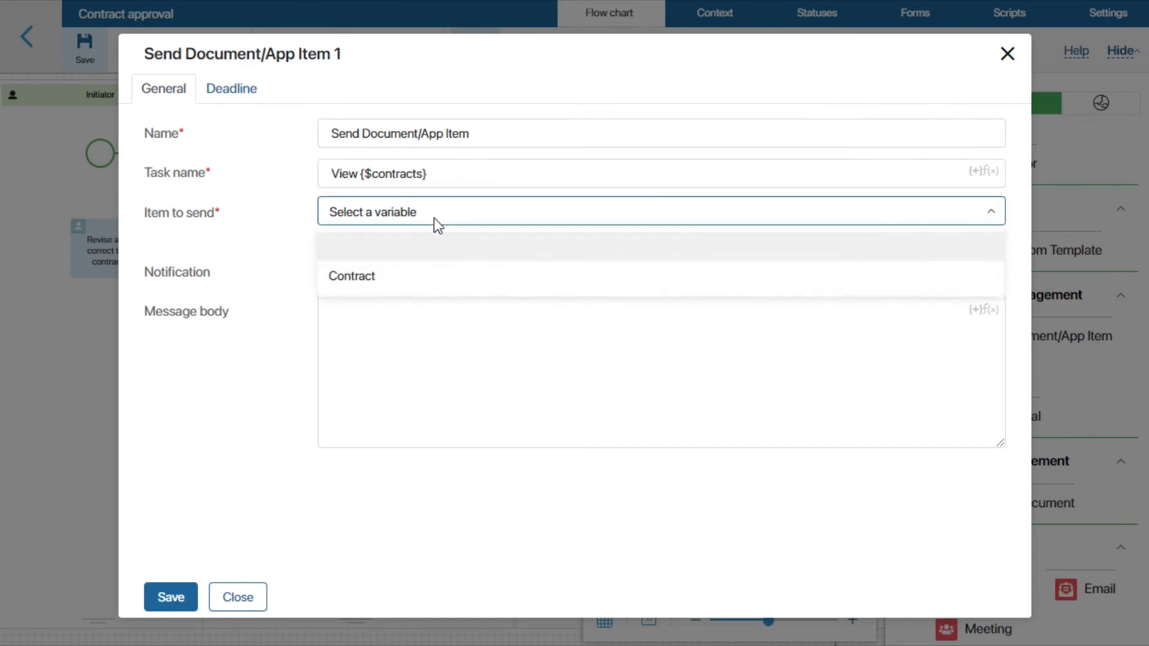
{"action": "left_click", "coordinate": [366, 280]}
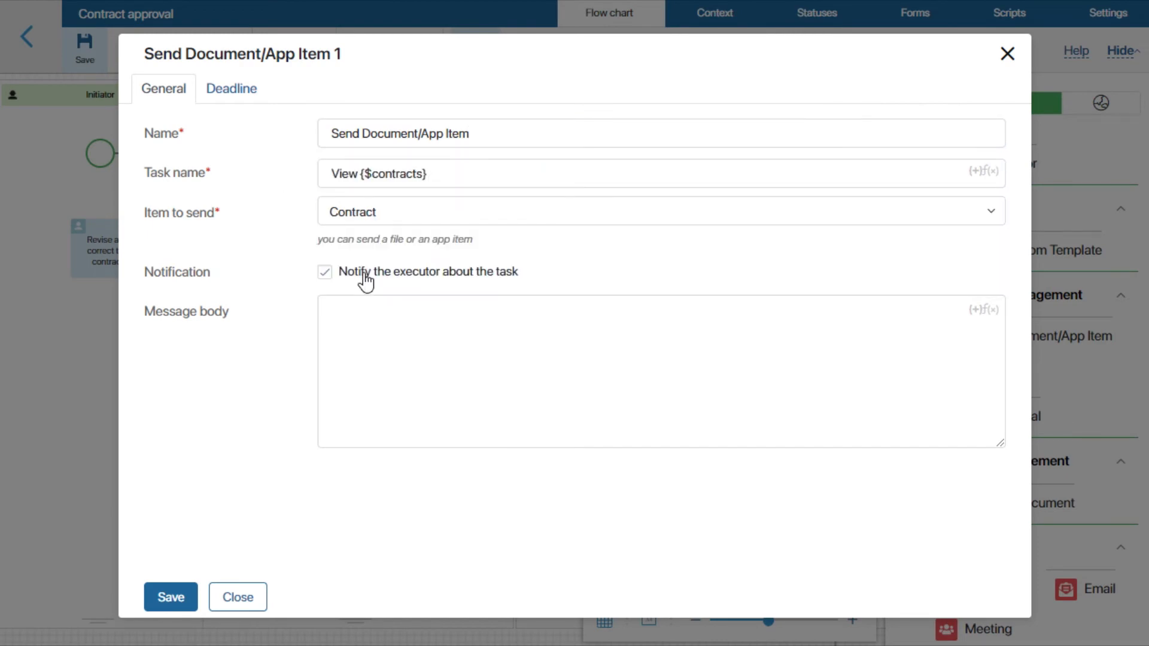
{"action": "left_click", "coordinate": [171, 597]}
Link the upper End Approval to the Sign activity, and Sign to both Send Document/App Item and the revision task.
{"action": "left_click_drag", "start_coordinate": [398, 154], "coordinate": [576, 157]}
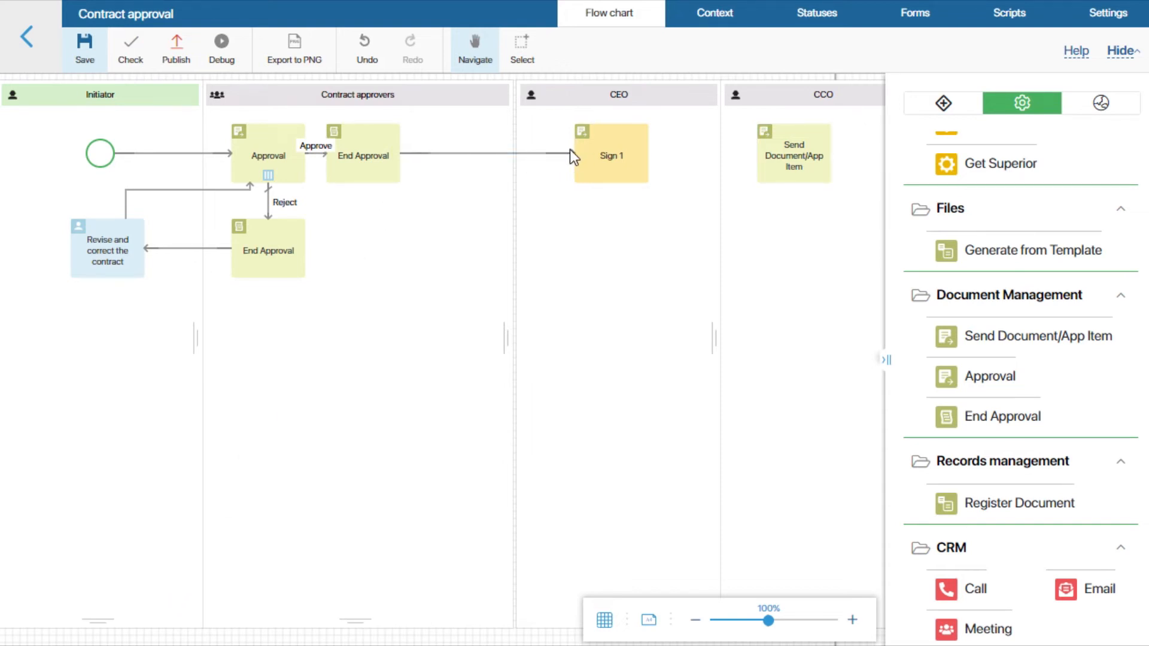
{"action": "left_click_drag", "start_coordinate": [651, 158], "coordinate": [792, 167]}
{"action": "left_click_drag", "start_coordinate": [611, 181], "coordinate": [103, 281]}
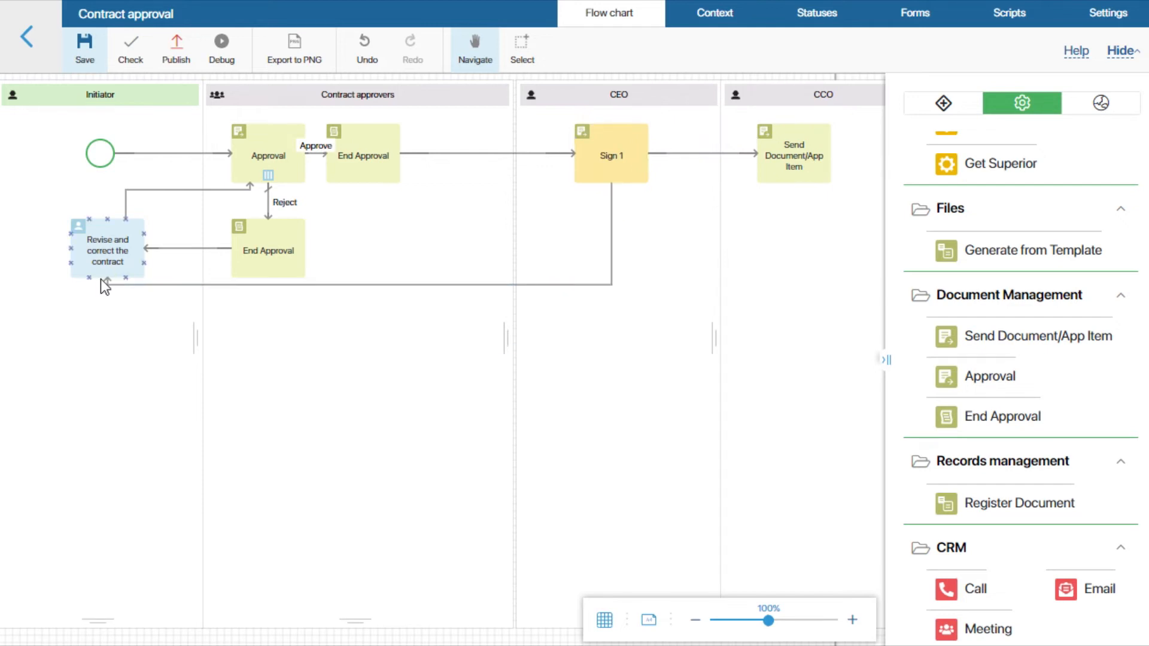
Name the connector from Sign to the revision task "Reject" and the one to Send Document/App Item "Send for information".
{"action": "double_click", "coordinate": [409, 283]}
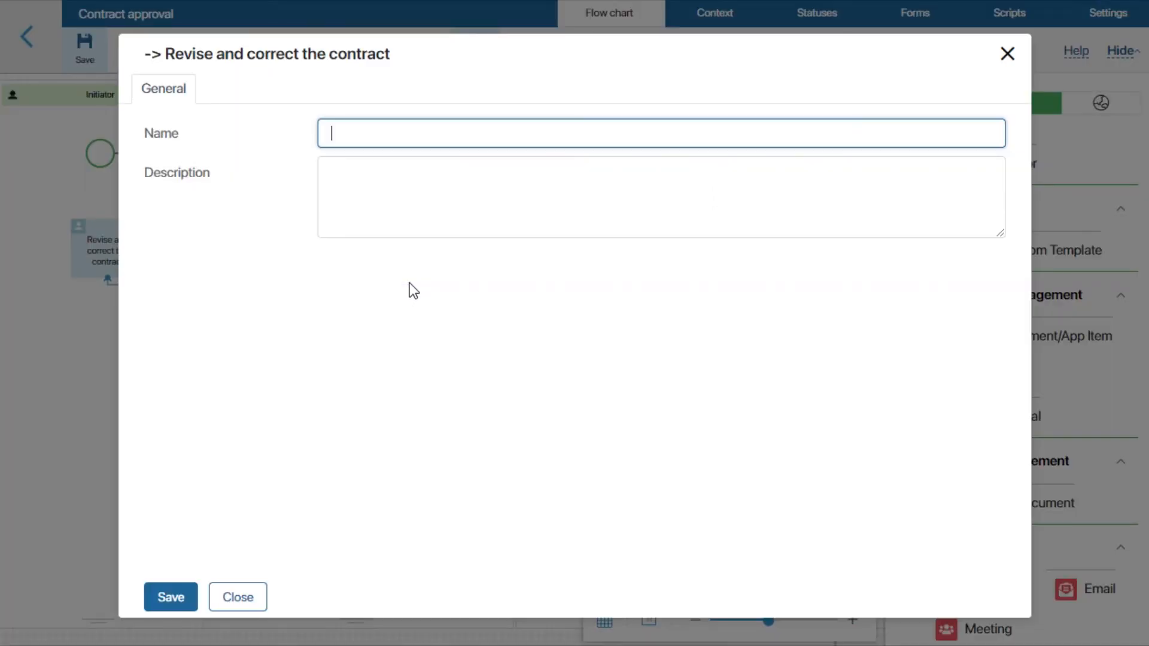
{"action": "type", "text": "Reject"}
{"action": "left_click", "coordinate": [170, 597]}
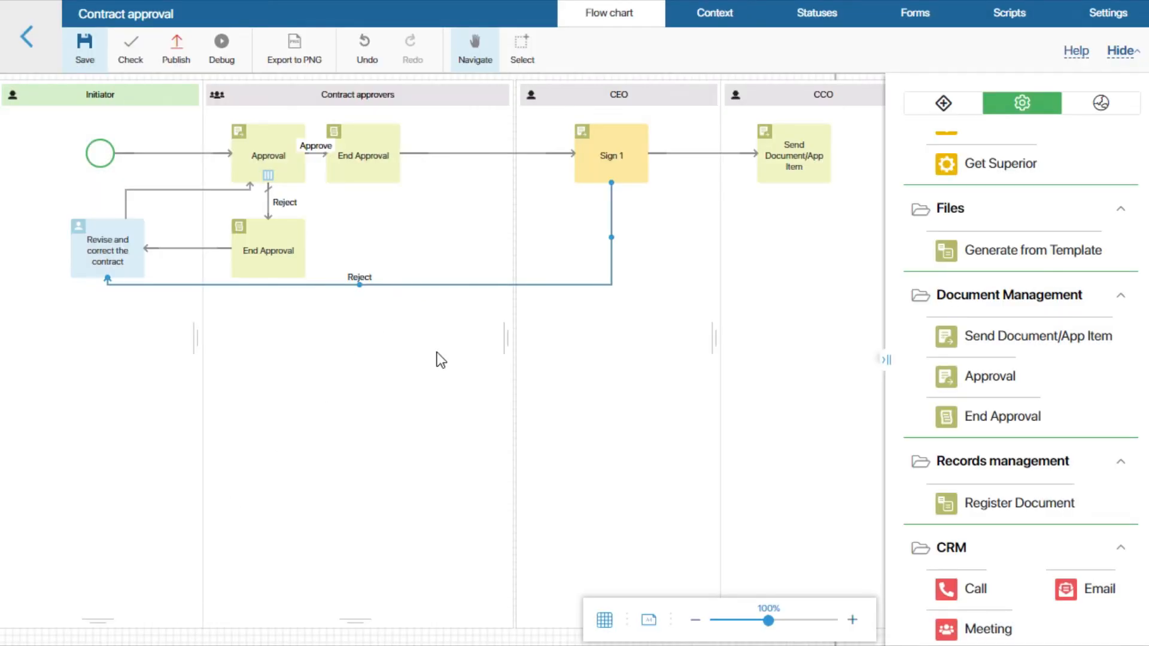
{"action": "double_click", "coordinate": [729, 153]}
{"action": "left_click", "coordinate": [599, 138]}
{"action": "type", "text": "Send for information"}
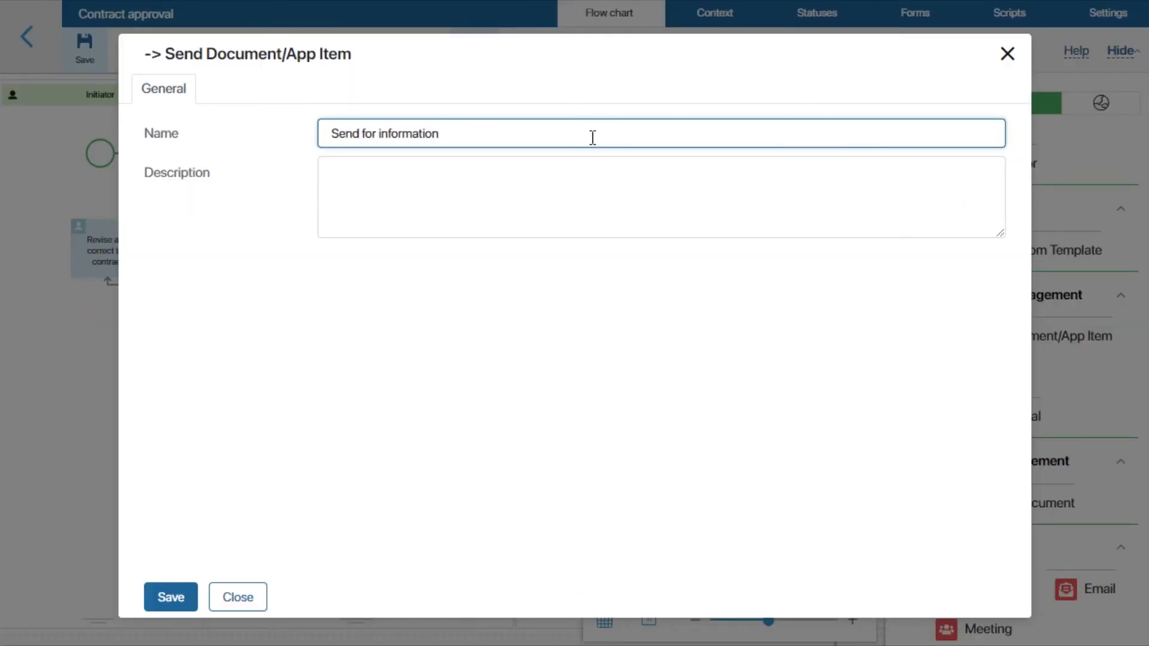
{"action": "left_click", "coordinate": [170, 588]}
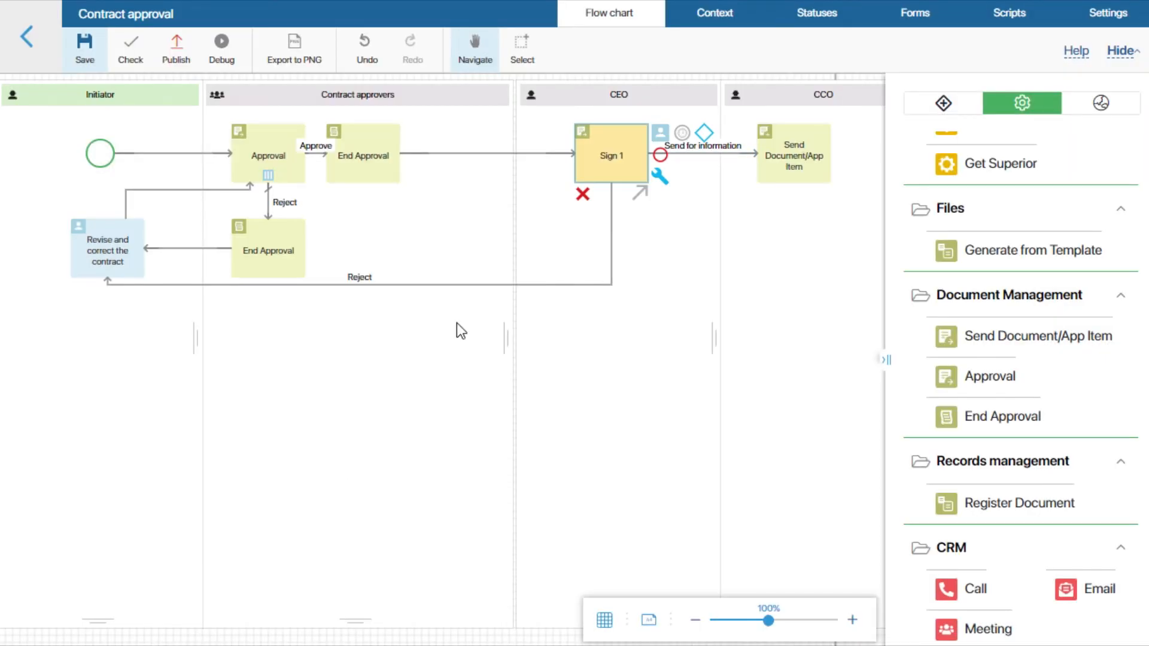
Rename the Sign activity to "Sign the contract" and set its document type to Contract.
{"action": "double_click", "coordinate": [604, 167]}
{"action": "left_click_drag", "start_coordinate": [411, 133], "coordinate": [274, 131]}
{"action": "type", "text": "Sign the contract"}
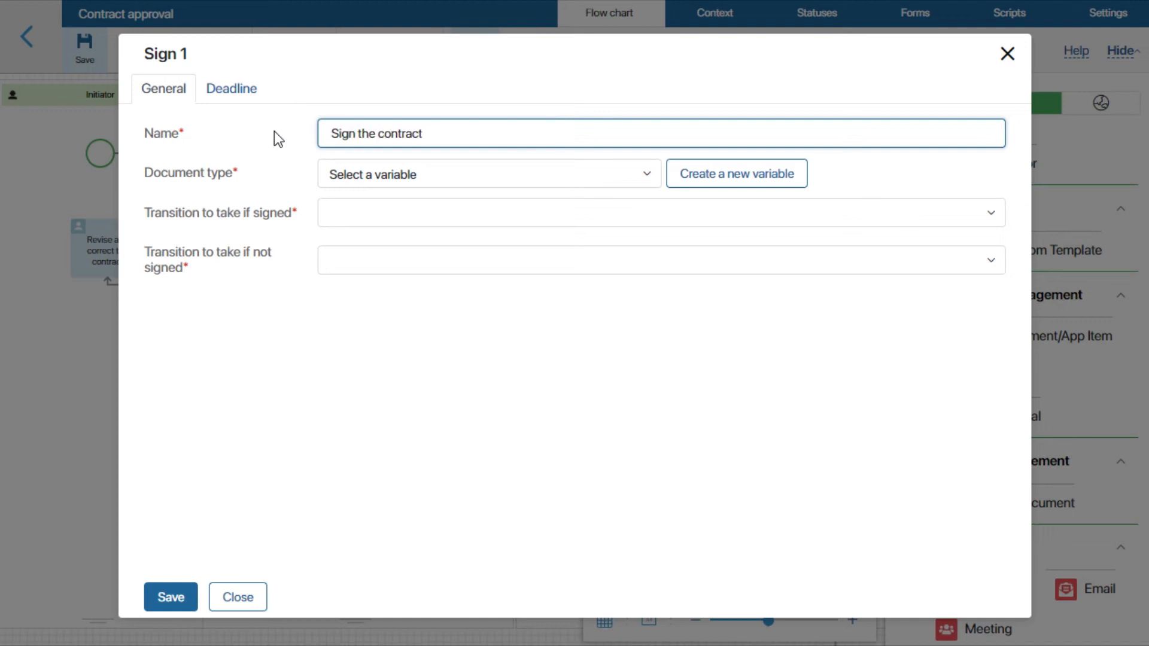
{"action": "left_click", "coordinate": [392, 175]}
{"action": "left_click", "coordinate": [366, 239]}
Make the signing activity take the Send for information transition if signed and Reject if not signed.
{"action": "left_click", "coordinate": [366, 219]}
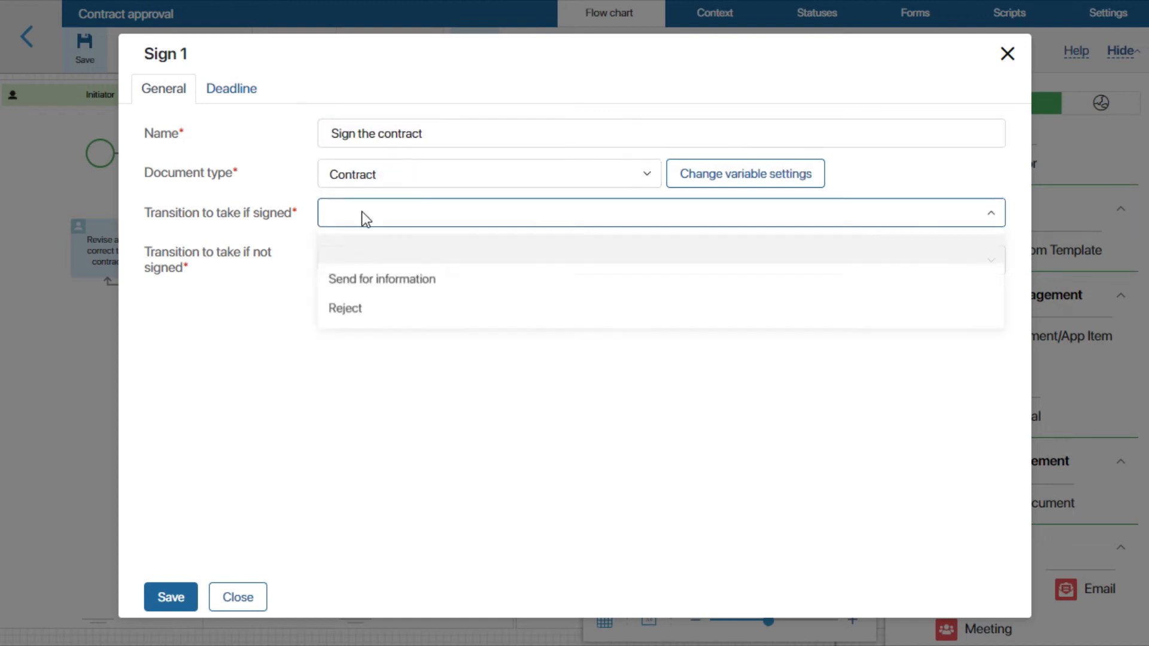
{"action": "left_click", "coordinate": [362, 277]}
{"action": "left_click", "coordinate": [379, 262]}
{"action": "left_click", "coordinate": [361, 355]}
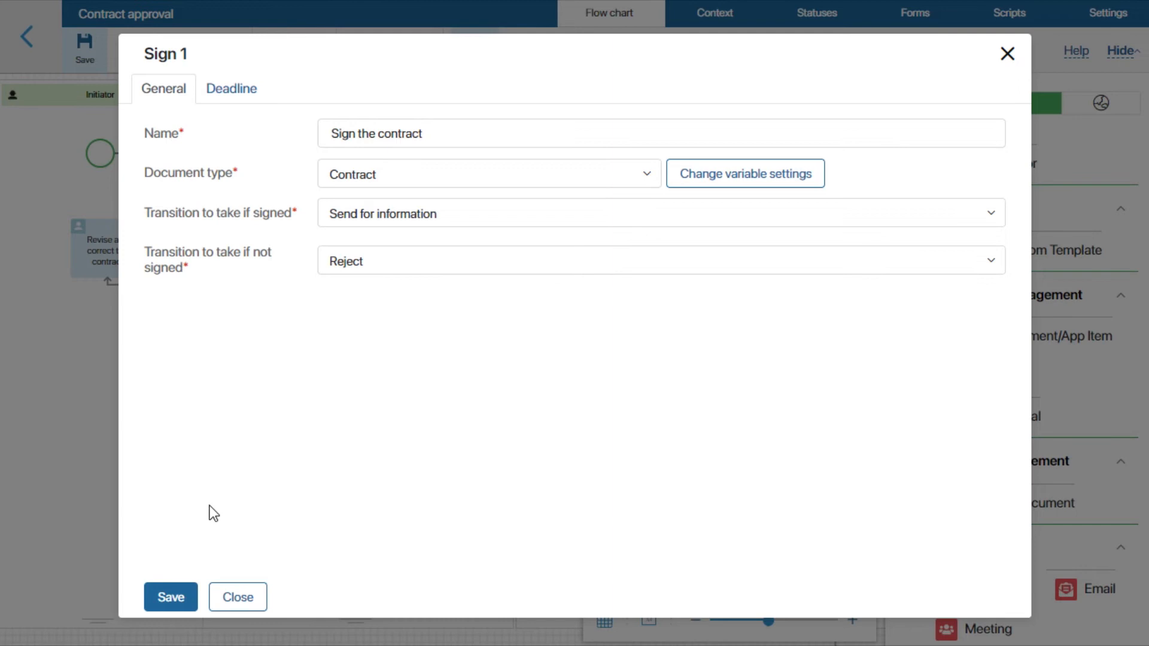
{"action": "left_click", "coordinate": [165, 597]}
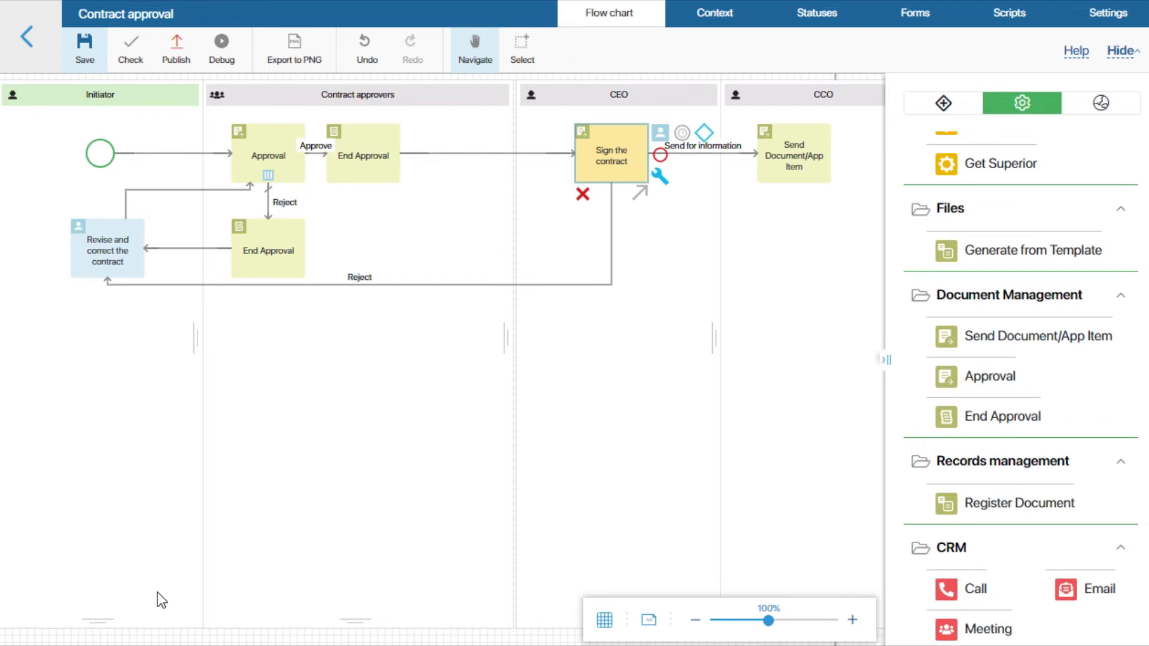
Place a Manage Status activity named "Change status" after the upper End Approval, setting the Contract's status to Approved.
{"action": "scroll", "coordinate": [962, 323], "scroll_direction": "up", "scroll_amount": 5}
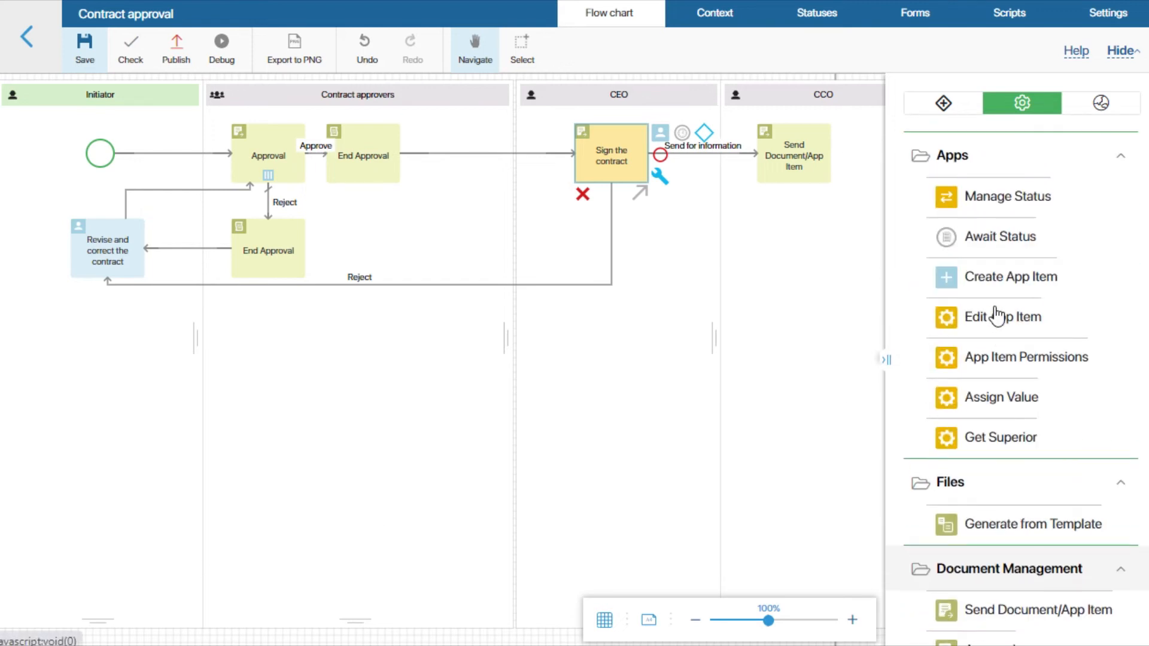
{"action": "left_click_drag", "start_coordinate": [969, 195], "coordinate": [462, 197]}
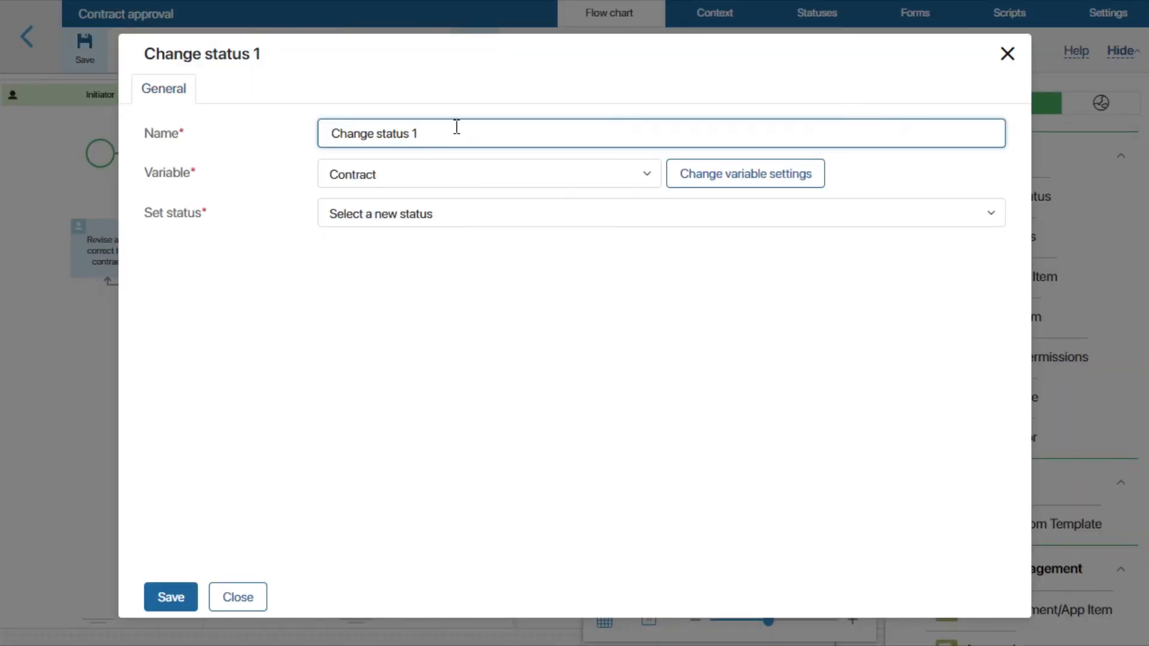
{"action": "key", "text": "BackSpace"}
{"action": "left_click", "coordinate": [513, 210]}
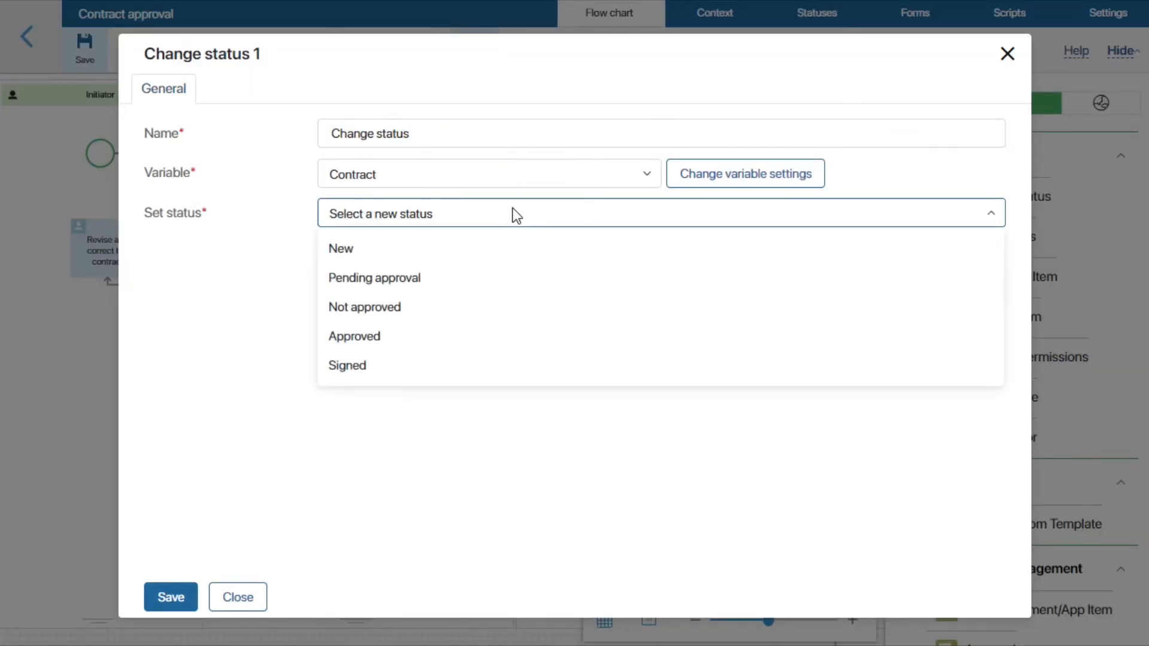
{"action": "left_click", "coordinate": [182, 594]}
Replace the connector from the upper End Approval to the signing activity with one leading to the status change activity.
{"action": "left_click", "coordinate": [483, 153]}
{"action": "key", "text": "Delete"}
{"action": "mouse_move", "coordinate": [400, 153]}
{"action": "left_mouse_down"}
{"action": "mouse_move", "coordinate": [405, 185]}
{"action": "mouse_move", "coordinate": [421, 190]}
{"action": "mouse_move", "coordinate": [479, 153]}
{"action": "left_mouse_up"}
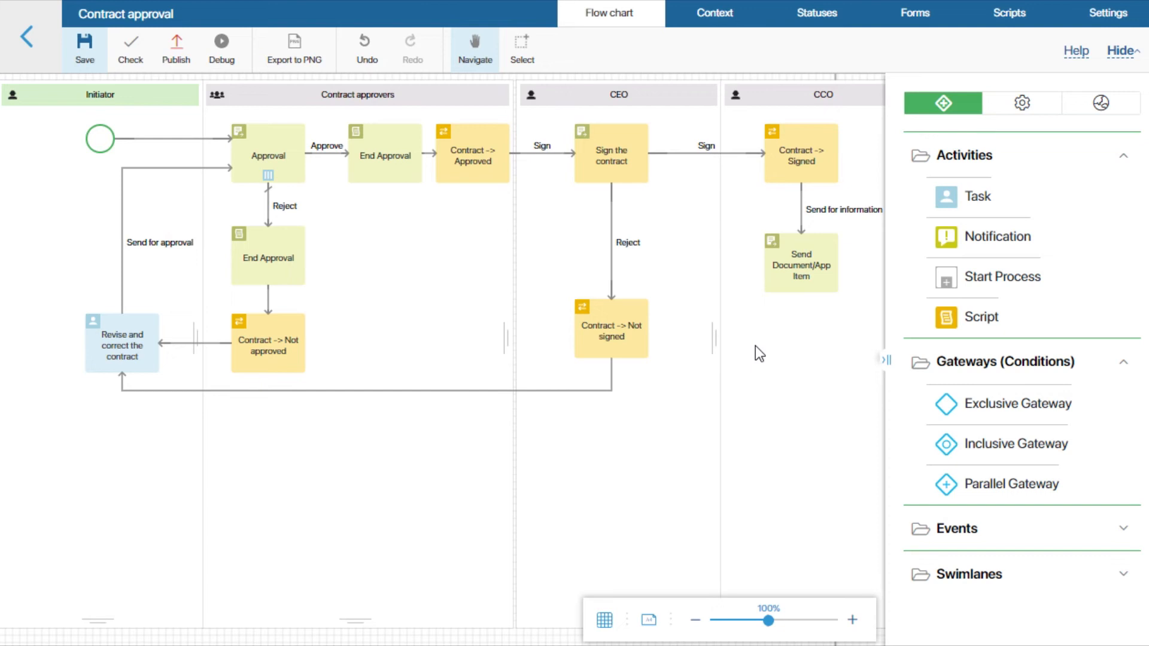
Disable manual status changes in the process's status settings and save them.
{"action": "left_click", "coordinate": [822, 21]}
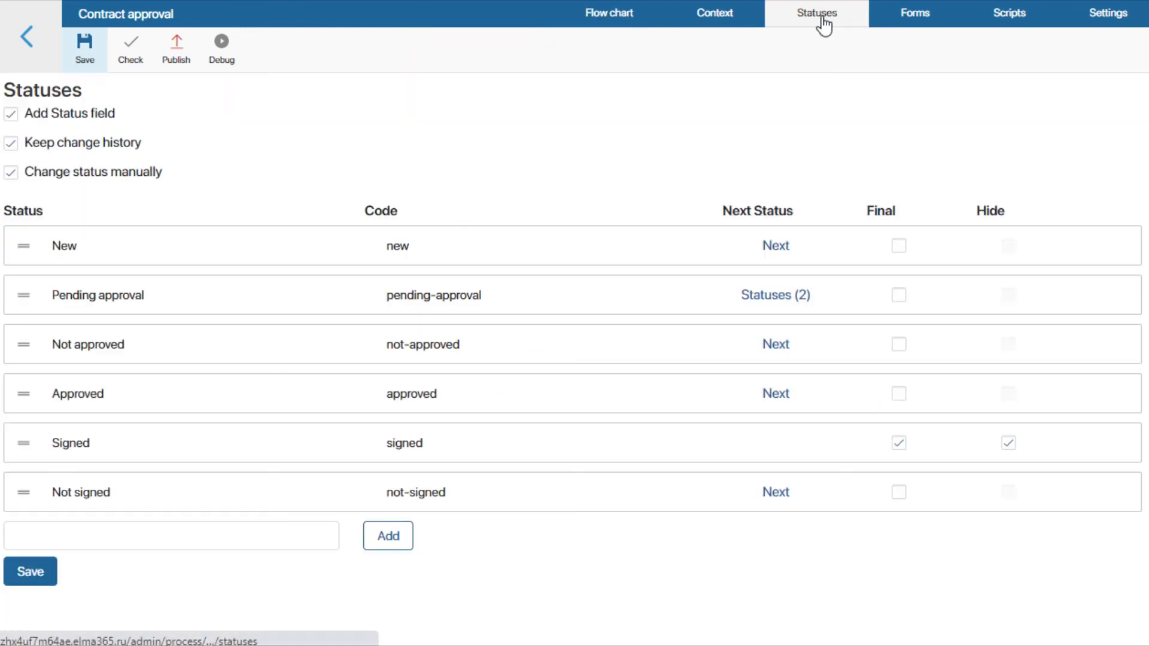
{"action": "left_click", "coordinate": [11, 175]}
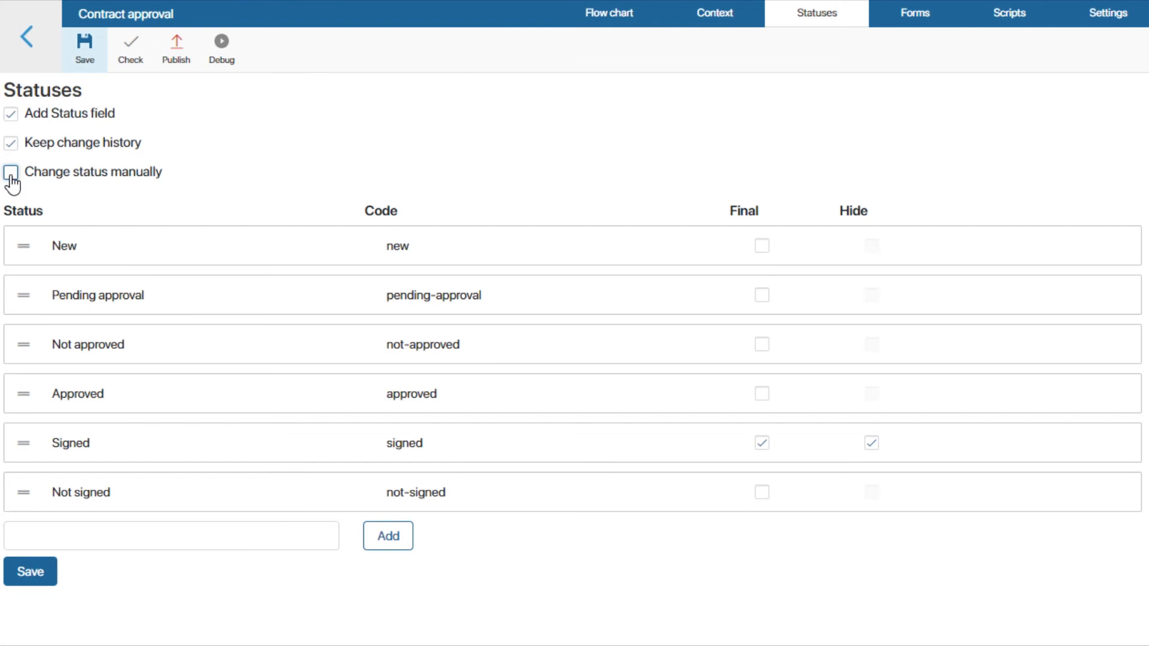
{"action": "left_click", "coordinate": [26, 579]}
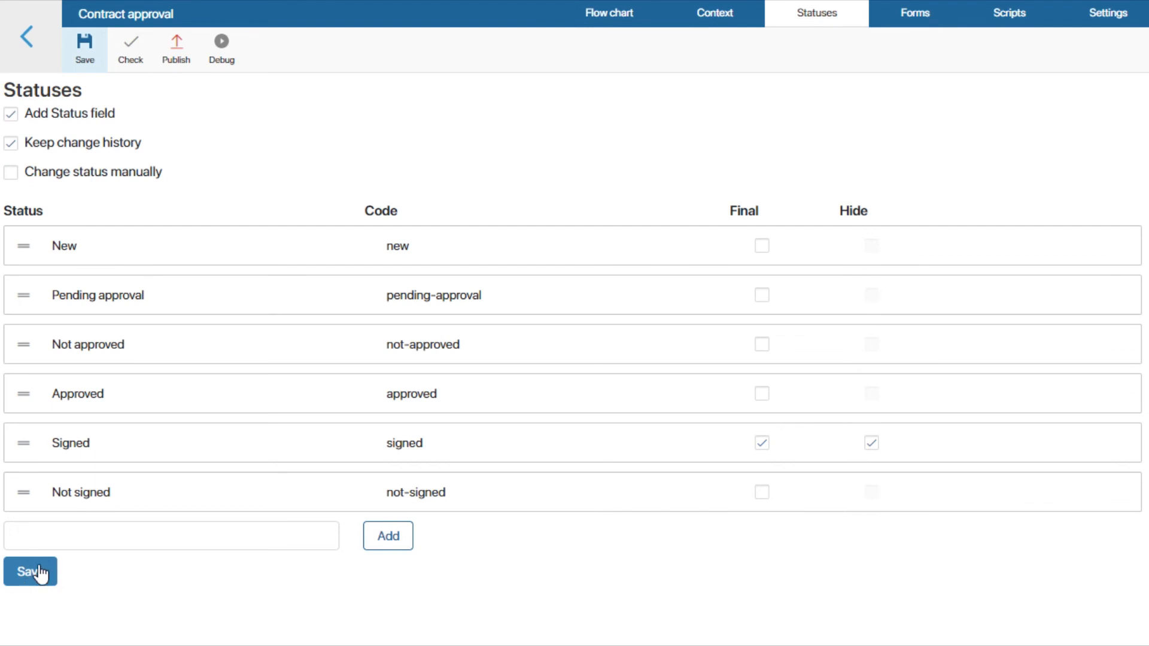
Place an End Event below Send Document/App Item in the CCO swimlane and link the activity to it.
{"action": "left_click", "coordinate": [619, 22]}
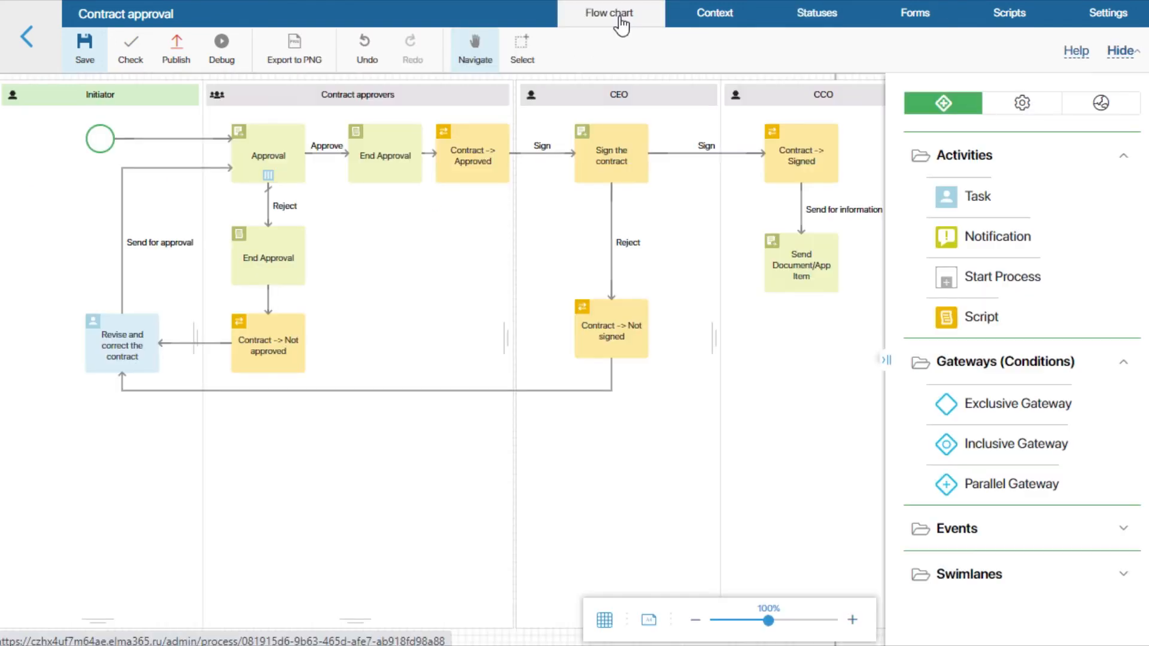
{"action": "left_click", "coordinate": [1116, 536]}
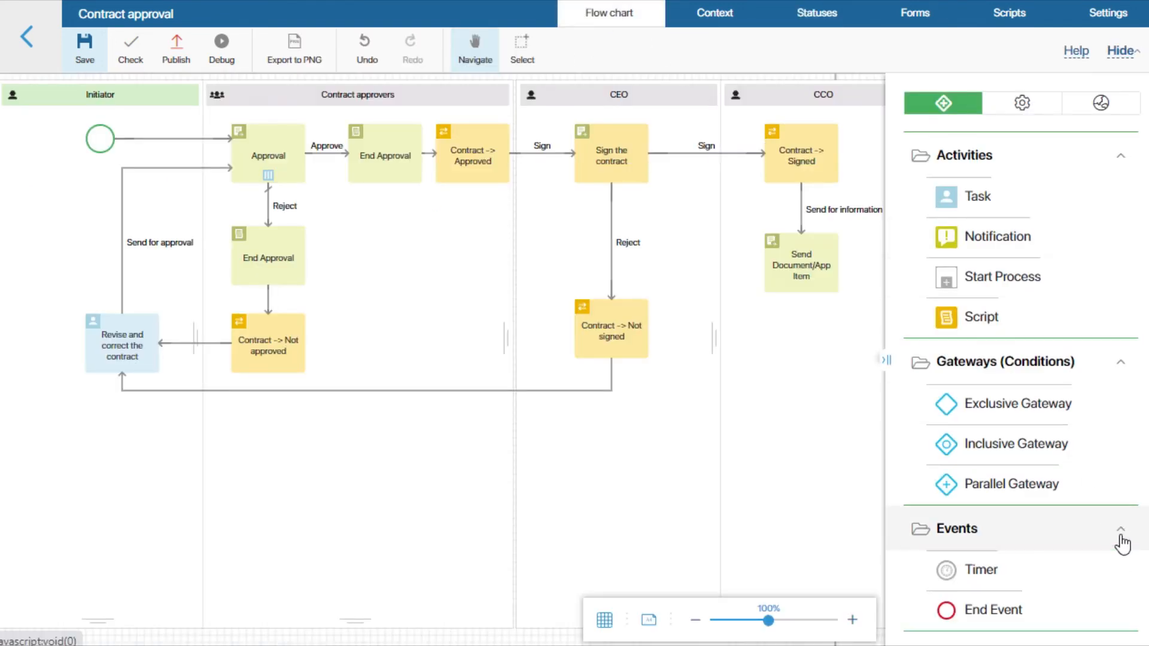
{"action": "mouse_move", "coordinate": [1003, 579]}
{"action": "left_mouse_down"}
{"action": "mouse_move", "coordinate": [815, 407]}
{"action": "mouse_move", "coordinate": [800, 378]}
{"action": "left_mouse_up"}
{"action": "left_click_drag", "start_coordinate": [801, 293], "coordinate": [805, 374]}
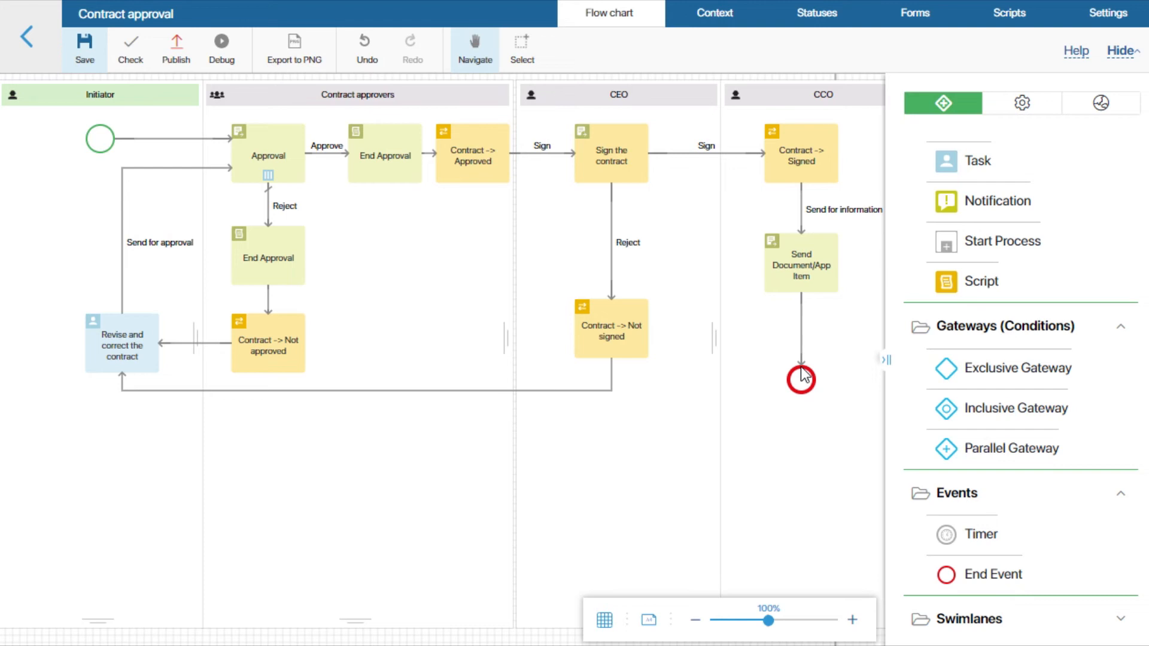
Save the Contract approval process and publish it without a version comment.
{"action": "left_click", "coordinate": [94, 58]}
{"action": "left_click", "coordinate": [170, 52]}
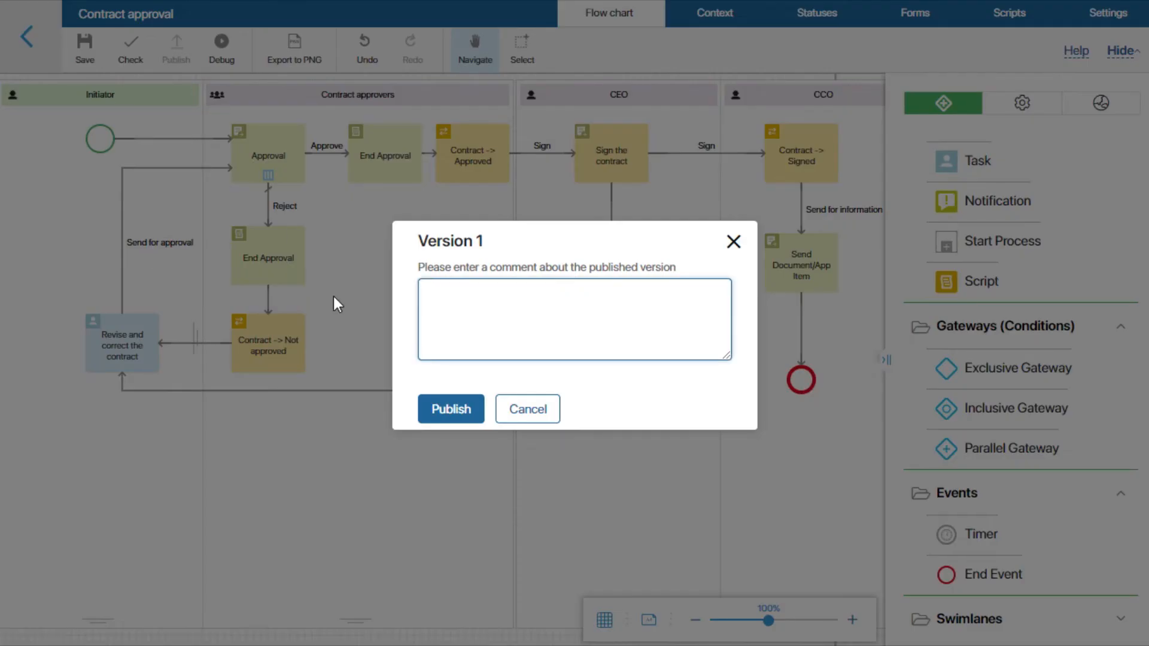
{"action": "left_click", "coordinate": [459, 411]}
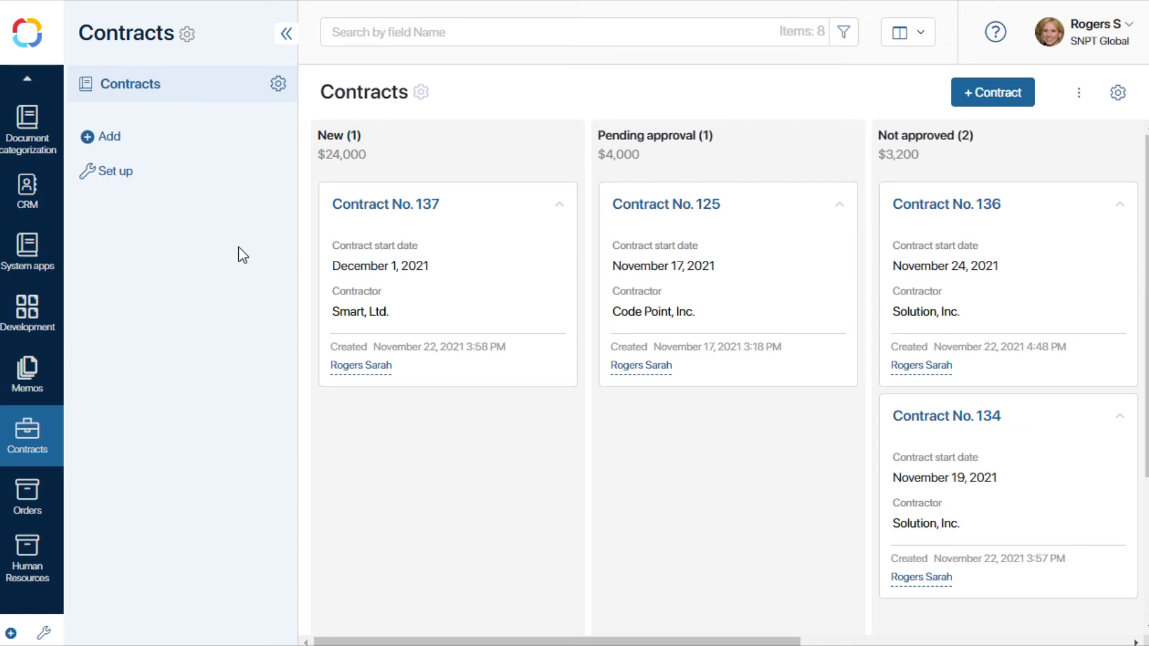
Begin a new contract and set its form's Save button to start the Contract approval process, linked with the Contract field.
{"action": "left_click", "coordinate": [957, 102]}
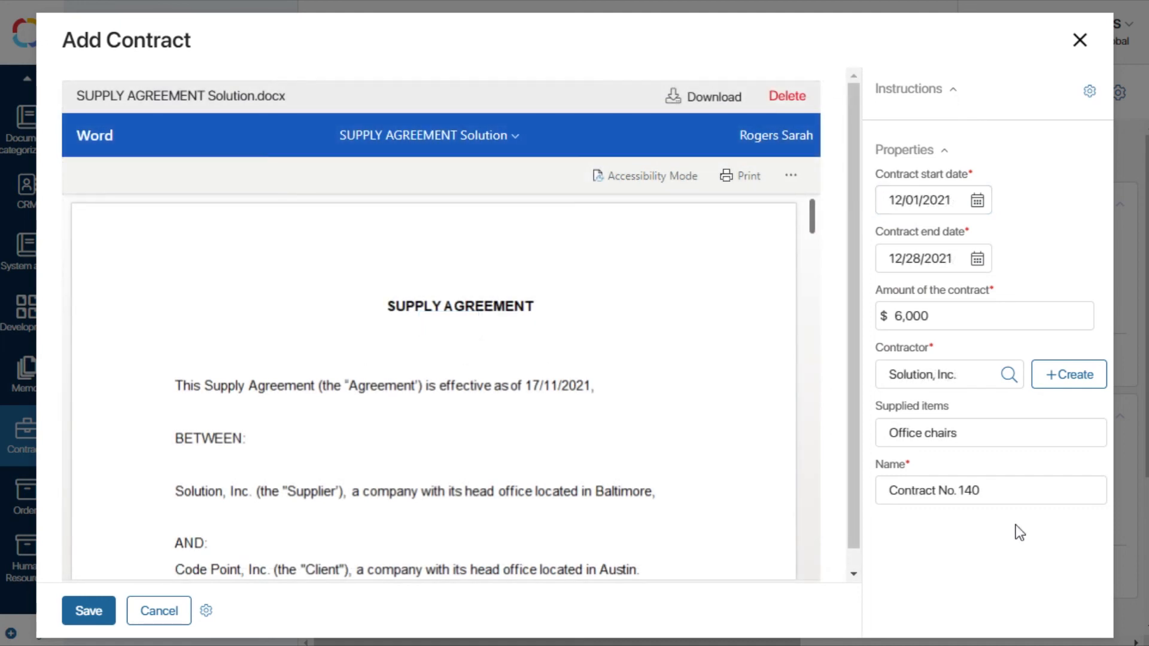
{"action": "left_click", "coordinate": [206, 610]}
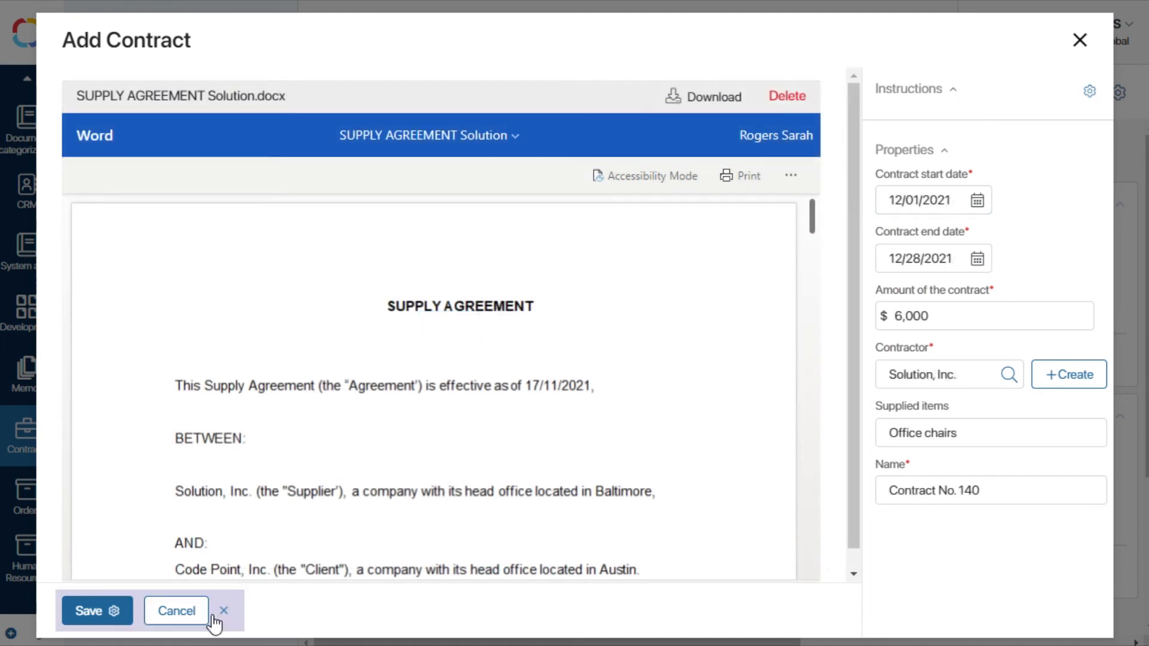
{"action": "left_click", "coordinate": [114, 611]}
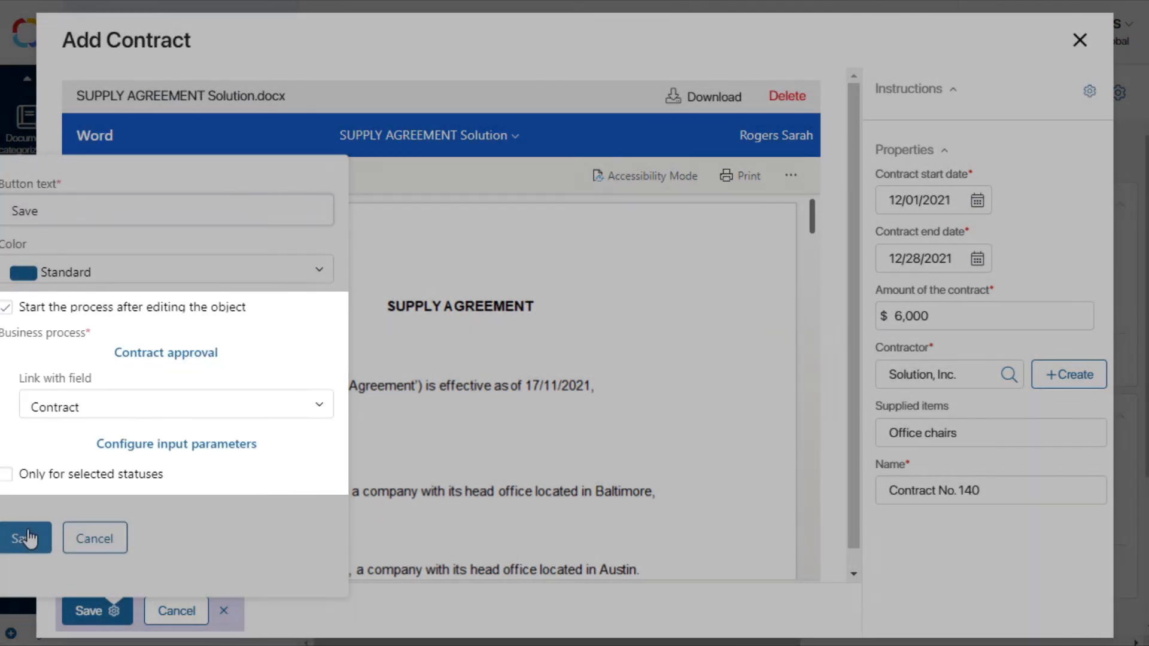
{"action": "left_click", "coordinate": [25, 537]}
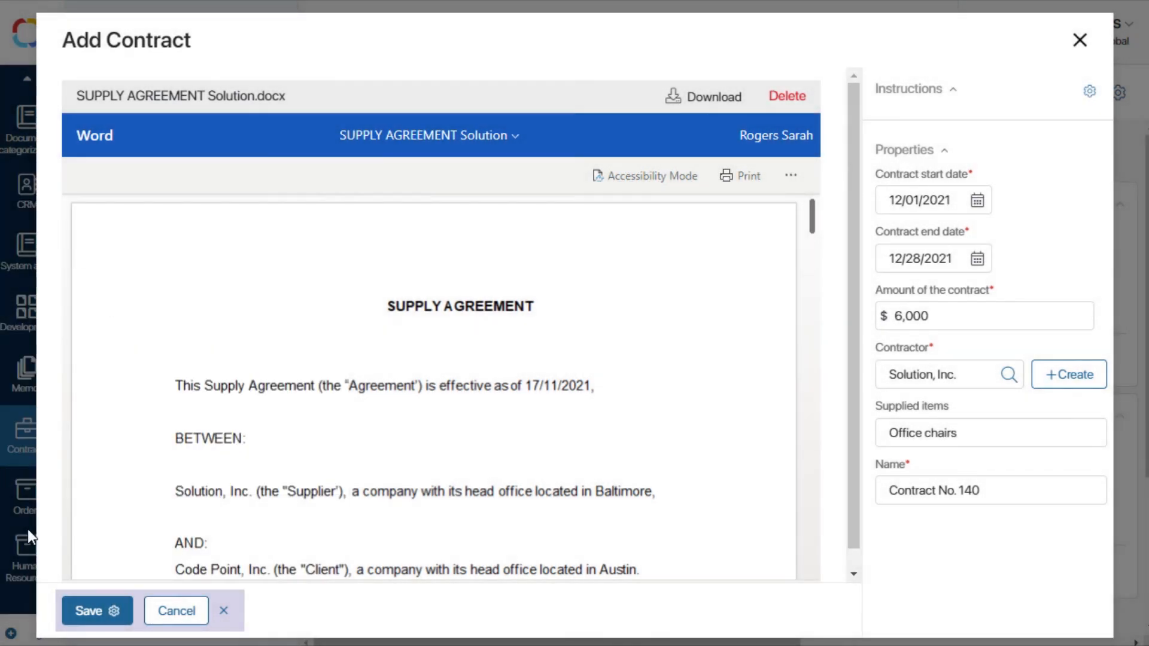
{"action": "left_click", "coordinate": [224, 611]}
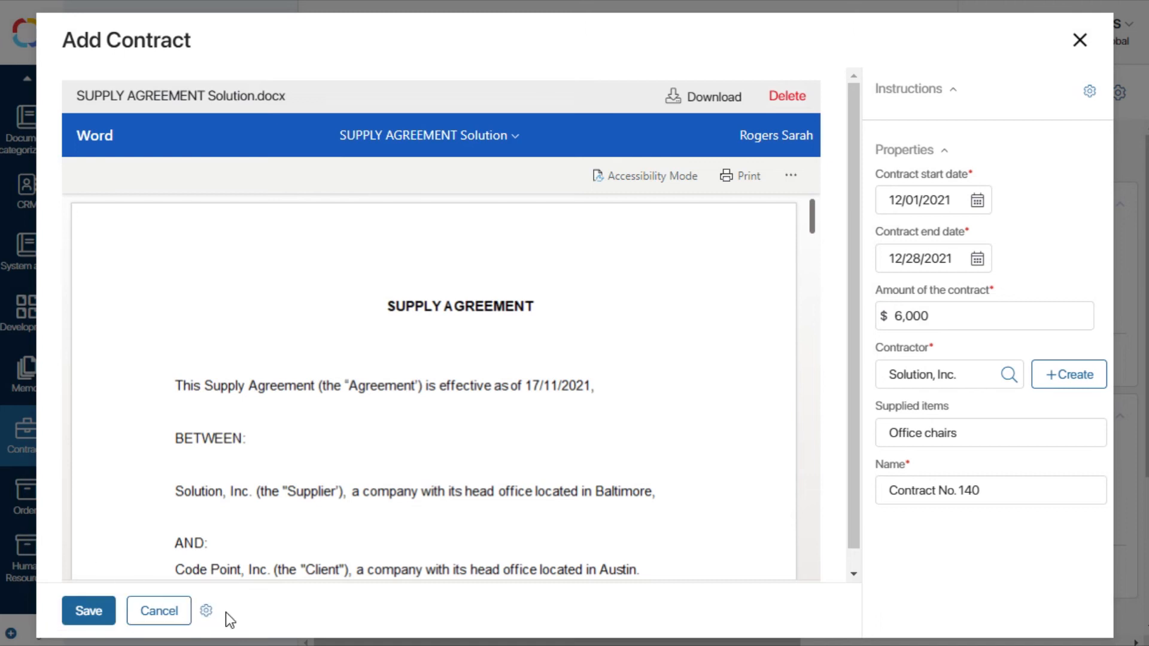
Save the new contract with Solution, Inc. and open its card from the New status column.
{"action": "left_click", "coordinate": [99, 603]}
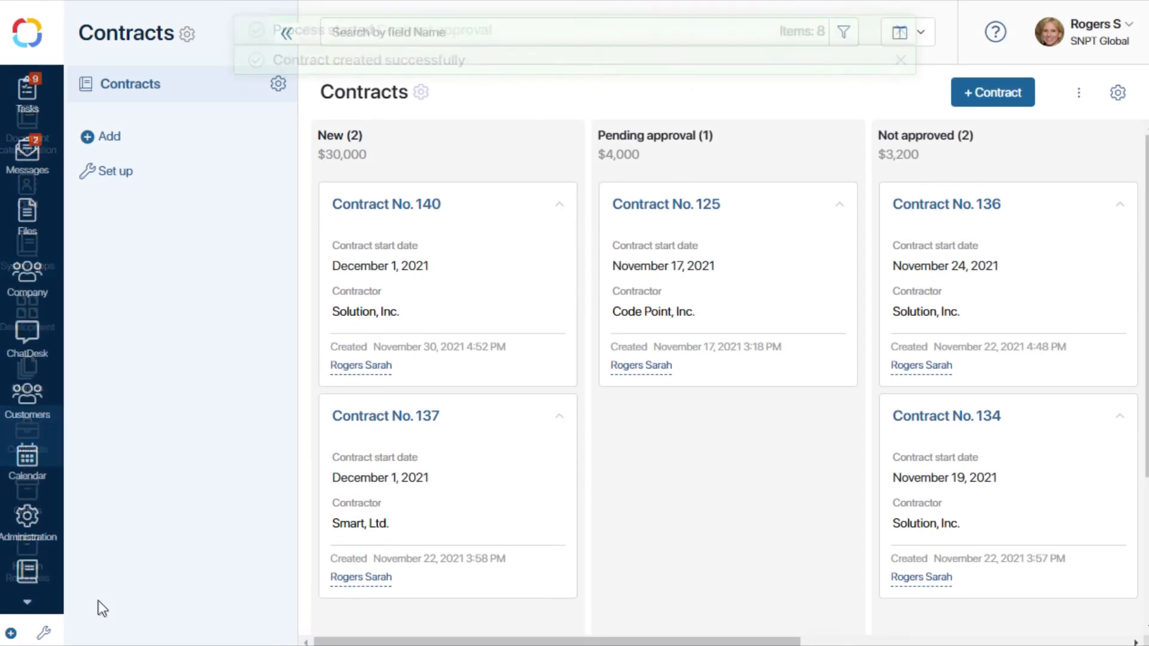
{"action": "left_click", "coordinate": [418, 206]}
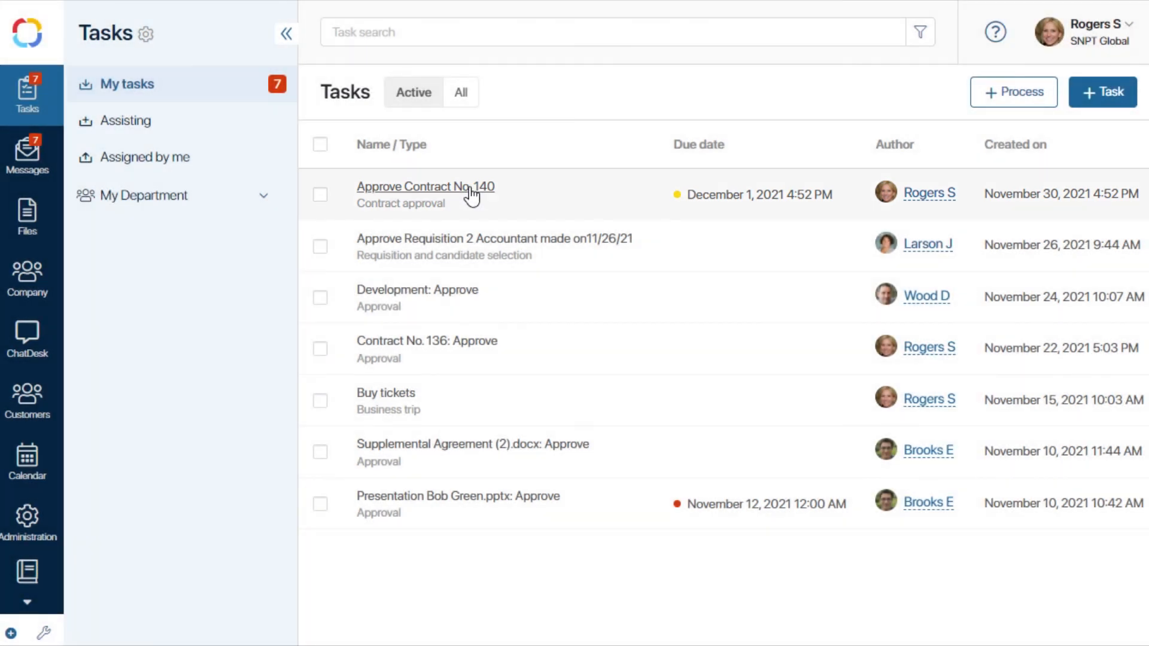
Open the Approve Contract No. 140 task and approve the contract with the comment "Everything is correct.".
{"action": "left_click", "coordinate": [470, 190]}
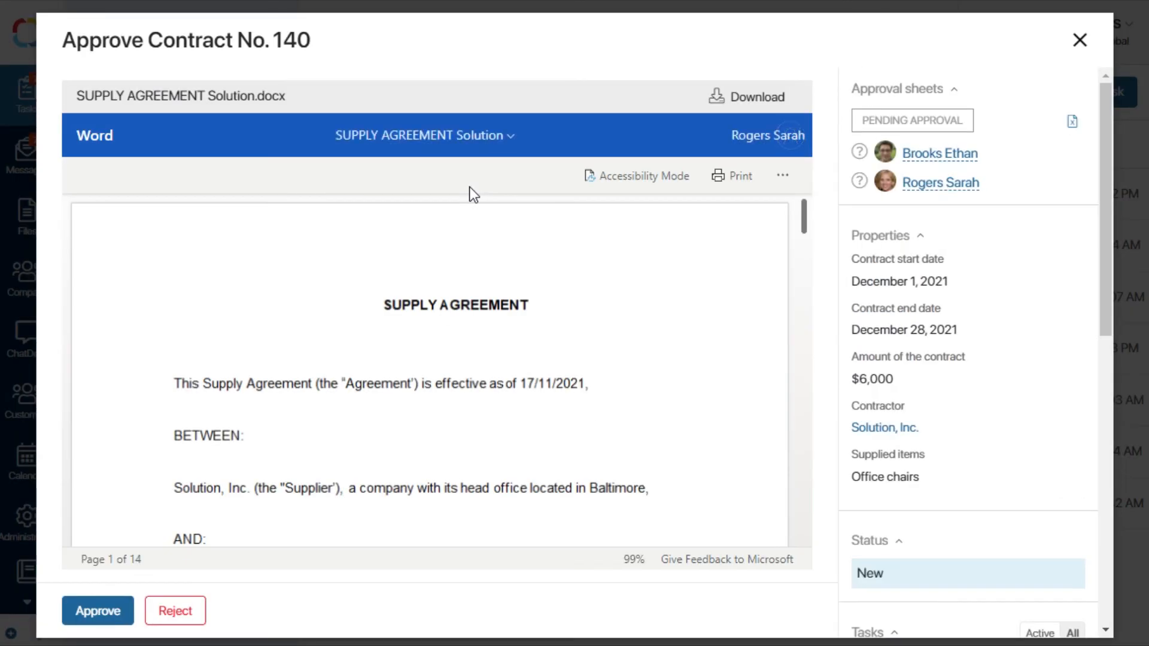
{"action": "left_click", "coordinate": [116, 606]}
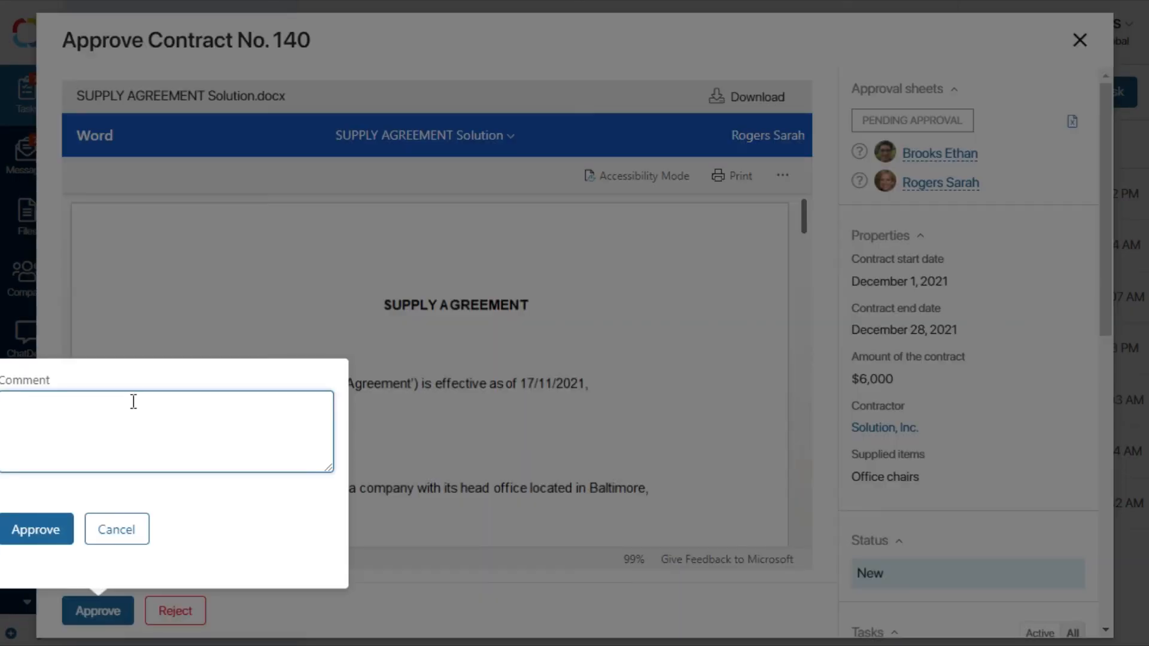
{"action": "type", "text": "Everything is correct."}
{"action": "left_click", "coordinate": [46, 531]}
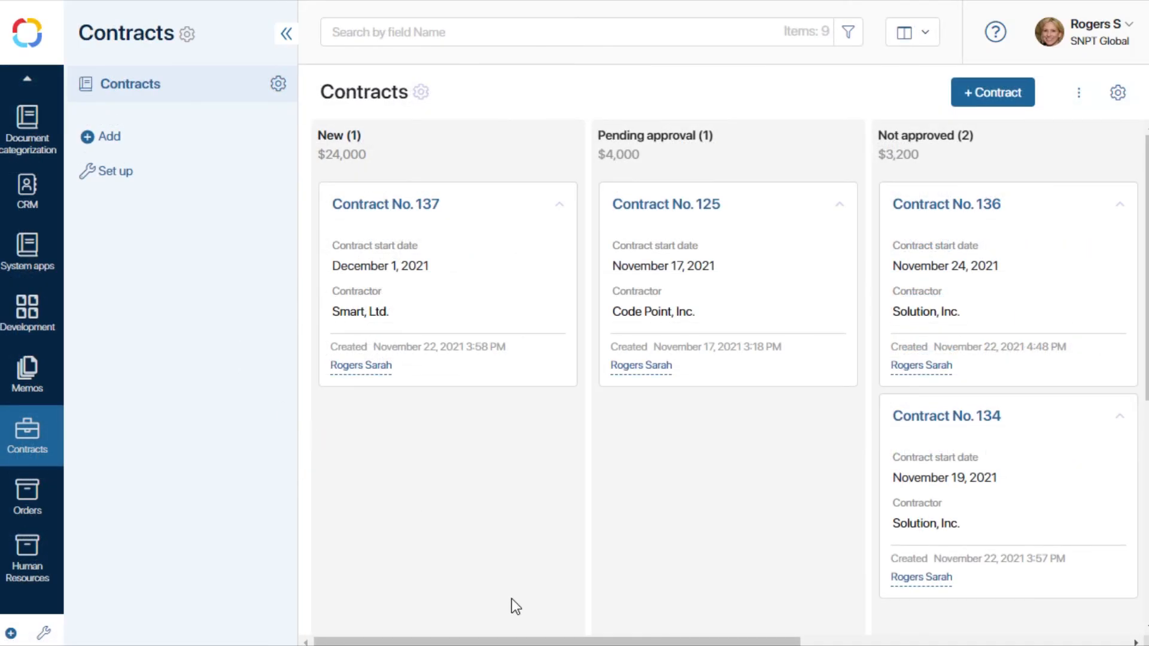
Open the card of Contract No. 140 from the Approved status column of the Contracts board.
{"action": "left_click_drag", "start_coordinate": [534, 641], "coordinate": [844, 639]}
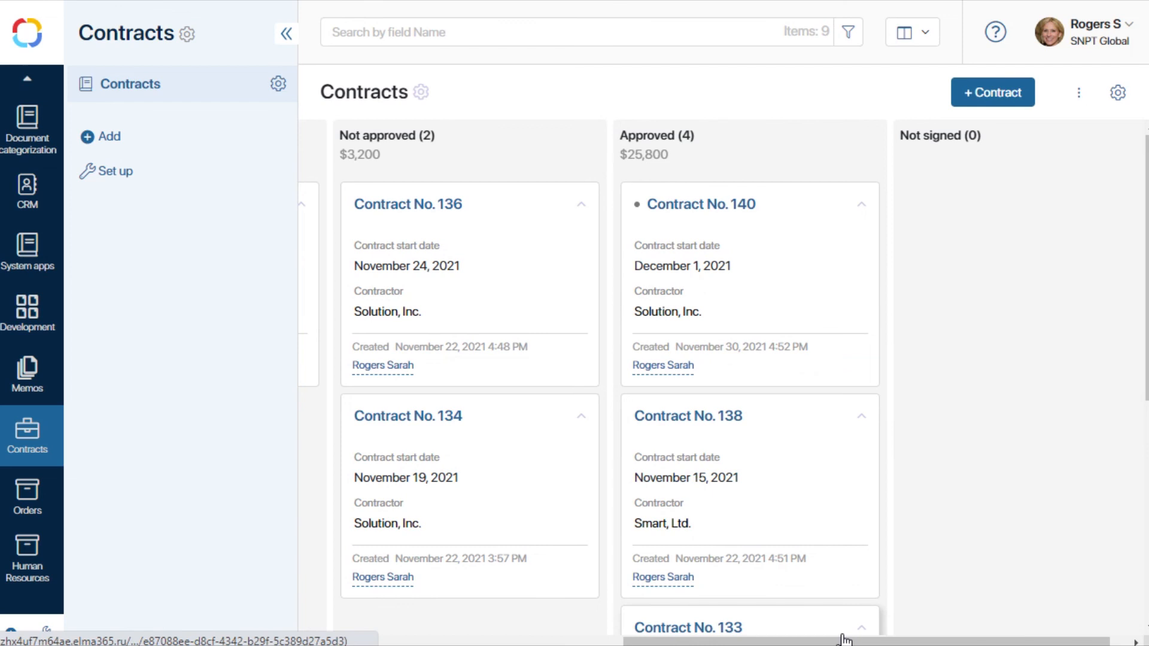
{"action": "left_click", "coordinate": [693, 205]}
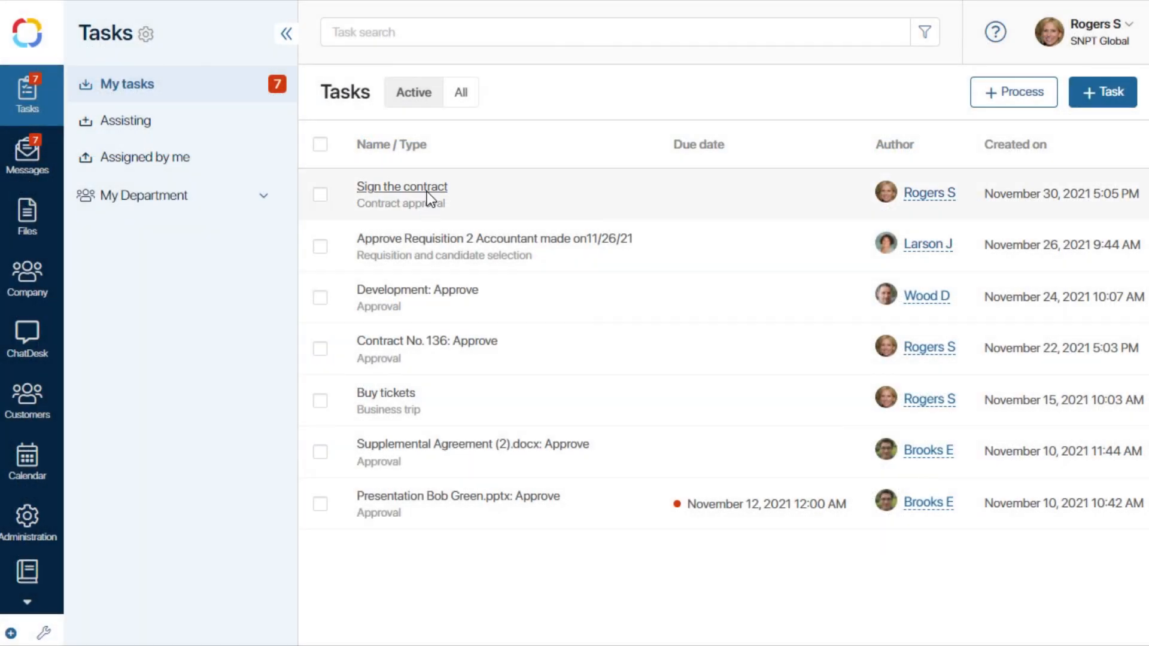
Open the Sign the contract task and sign the document file with the signatory's own certificate.
{"action": "left_click", "coordinate": [427, 190]}
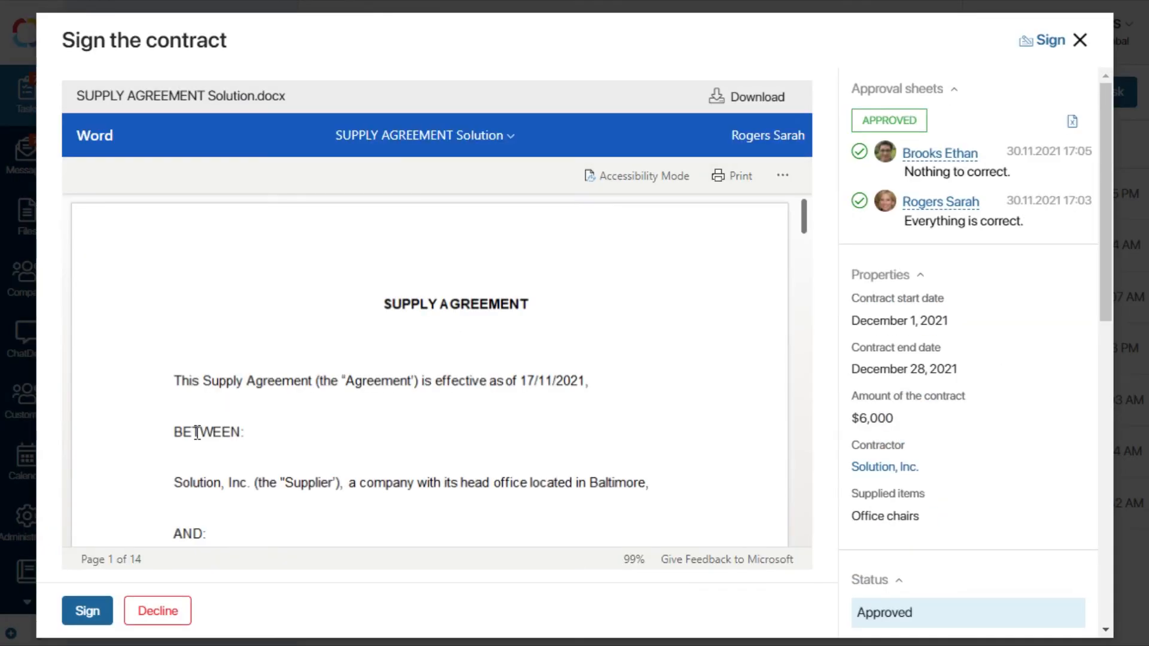
{"action": "left_click", "coordinate": [95, 607]}
{"action": "left_click", "coordinate": [11, 391]}
{"action": "left_click", "coordinate": [91, 522]}
{"action": "left_click", "coordinate": [96, 583]}
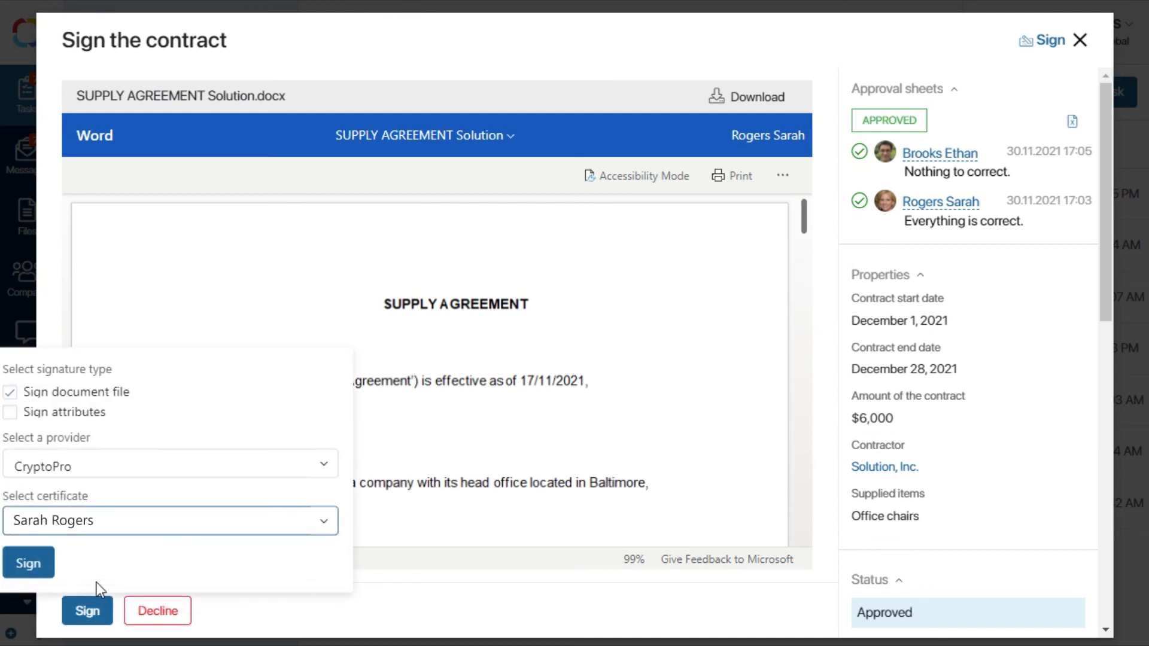
{"action": "left_click", "coordinate": [31, 563]}
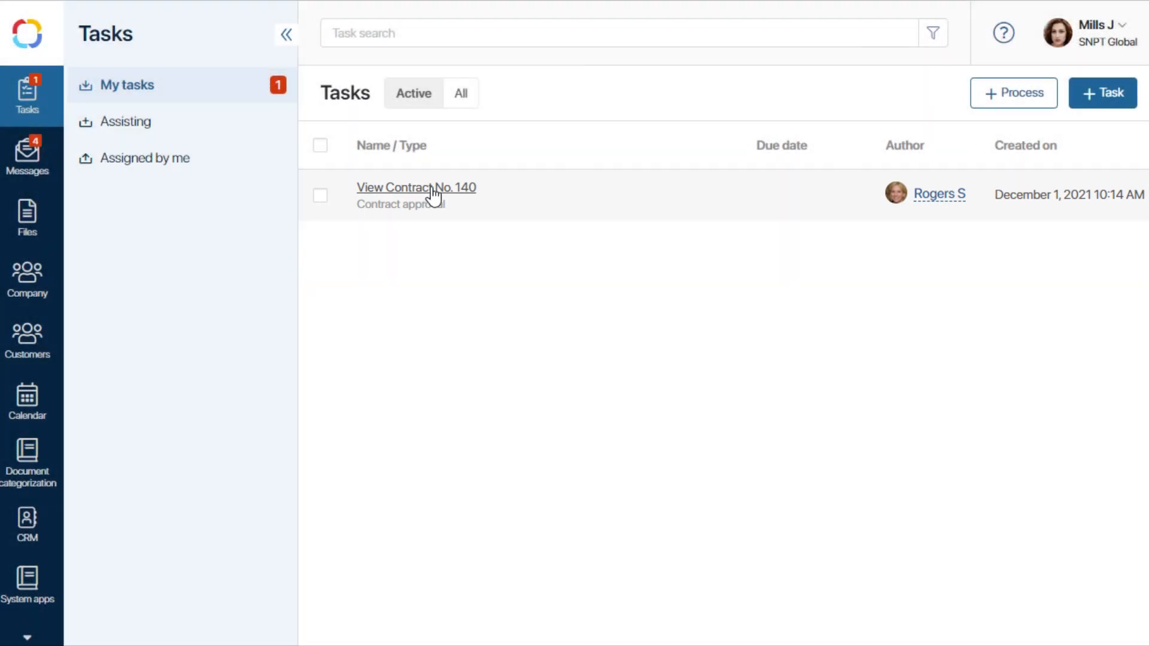
Open the View Contract No. 140 task and mark it as Informed with the comment "Thank you for letting me know.".
{"action": "left_click", "coordinate": [430, 189]}
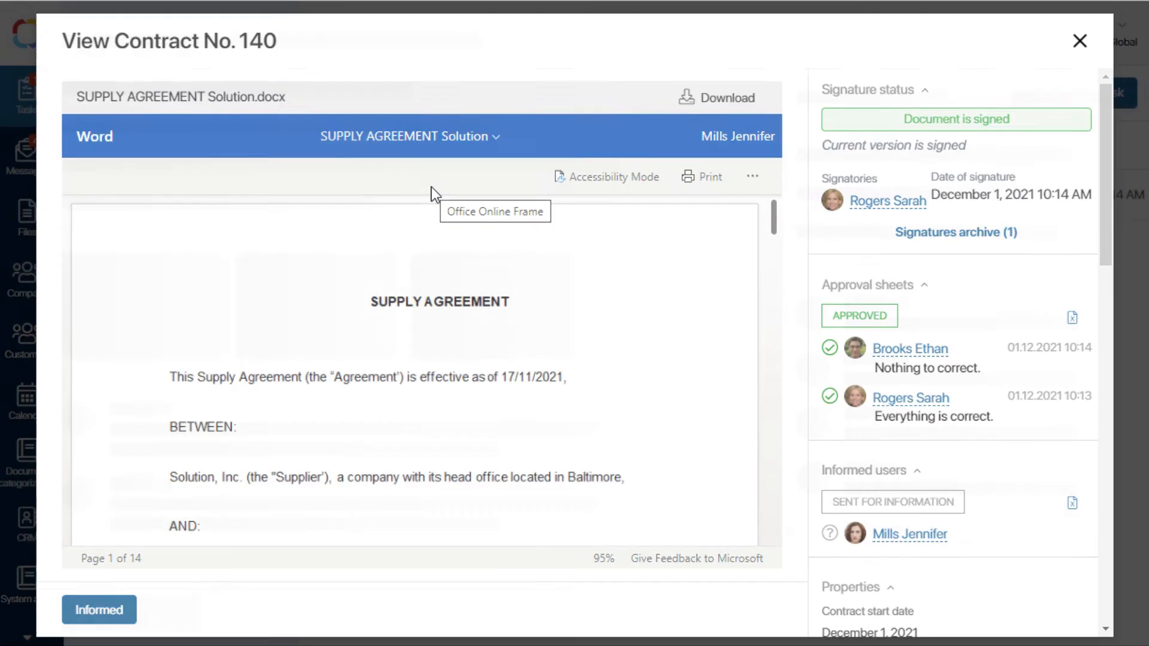
{"action": "left_click", "coordinate": [106, 608]}
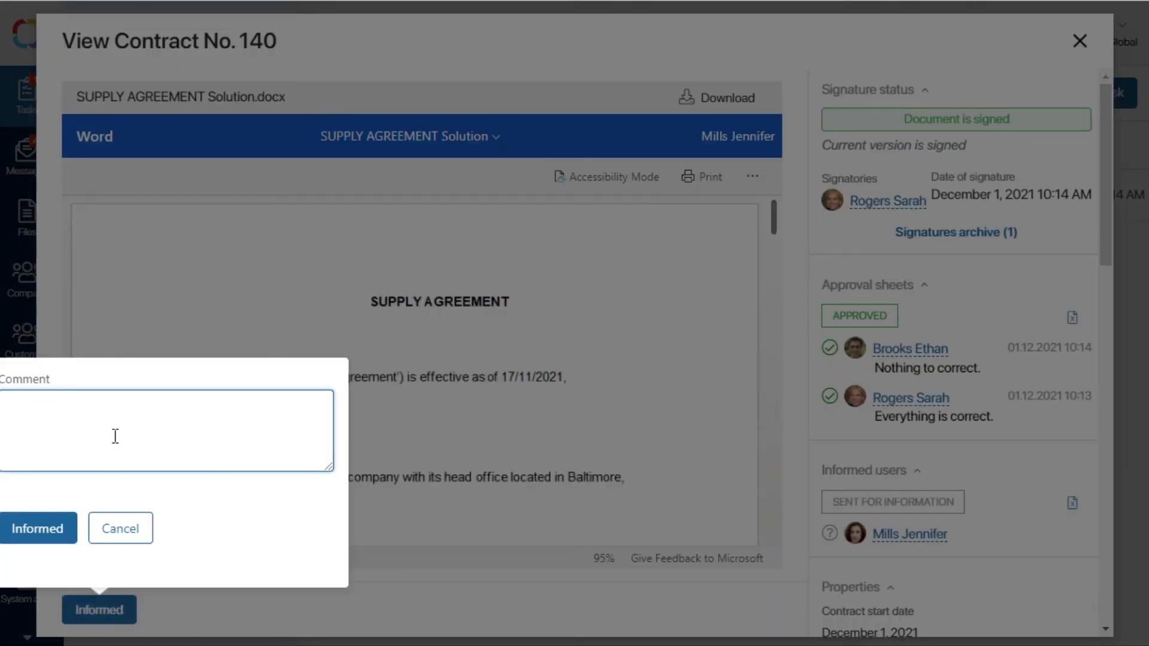
{"action": "type", "text": "Thank you for letting me know."}
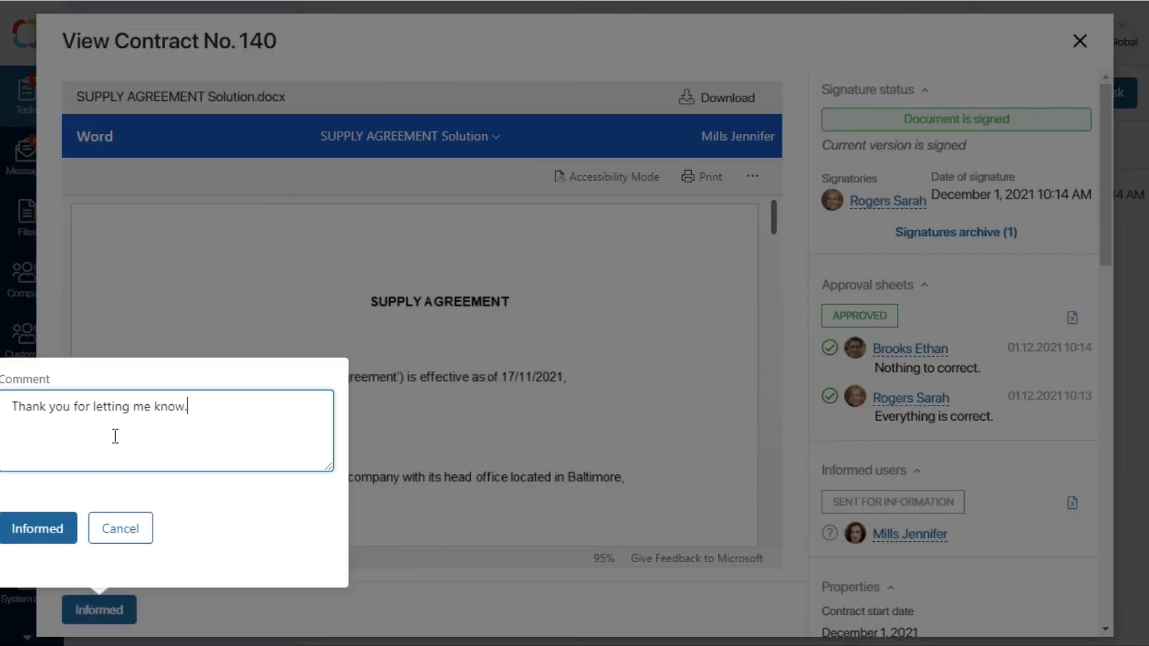
{"action": "left_click", "coordinate": [37, 538]}
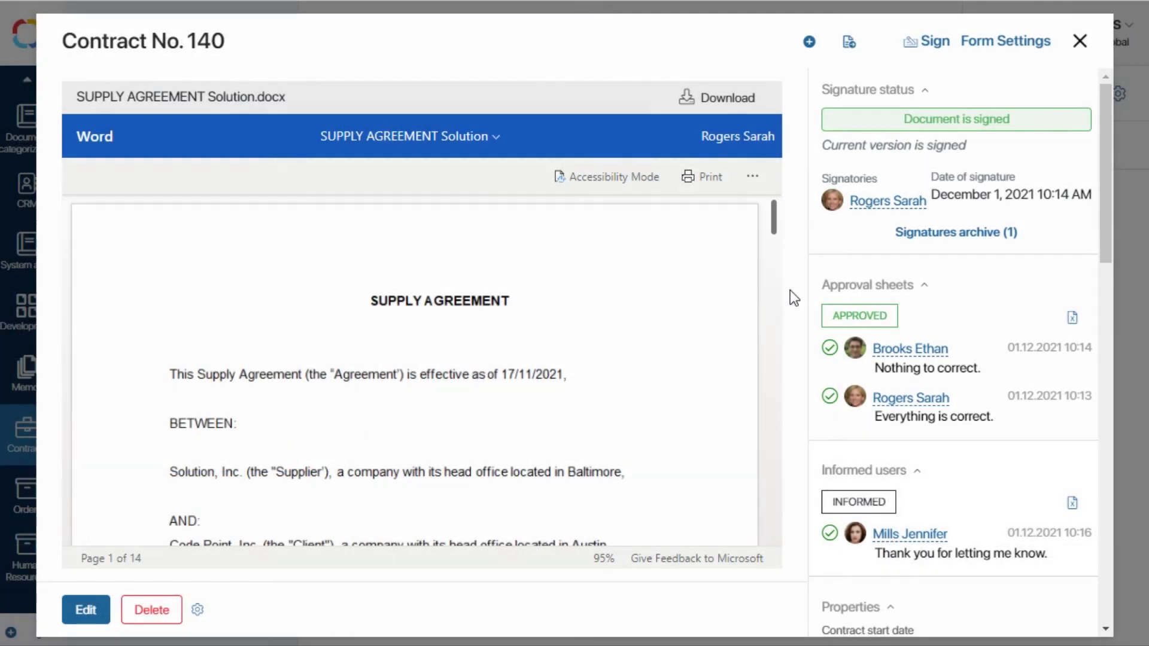